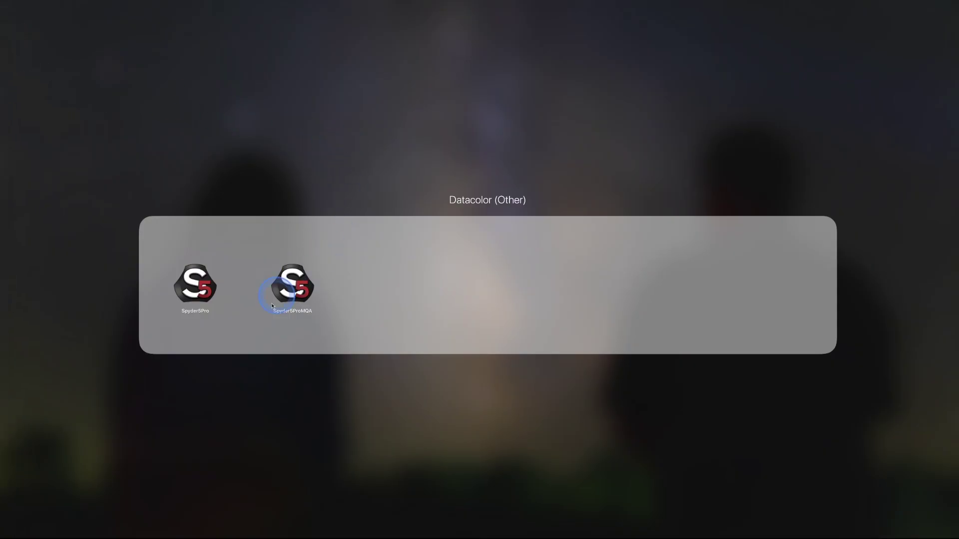
Step: Launch Spyder5Pro from Launchpad, review the Welcome checklist, and start the calibration wizard
left_click(197, 298)
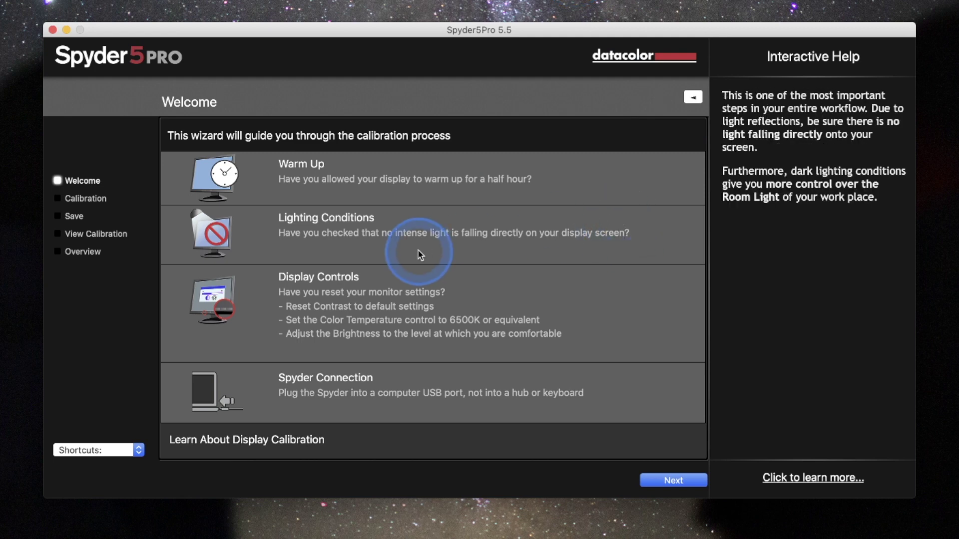
mouse_move(495, 332)
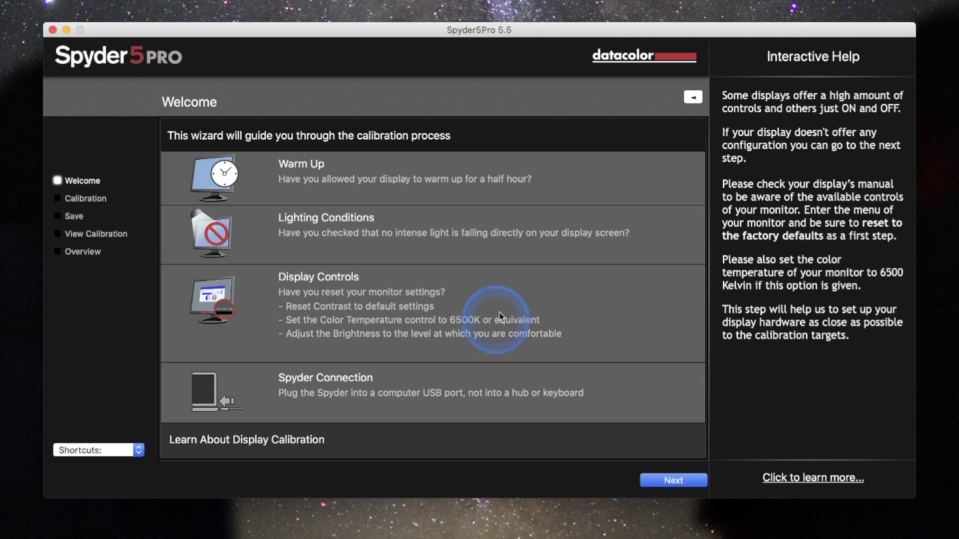
mouse_move(548, 253)
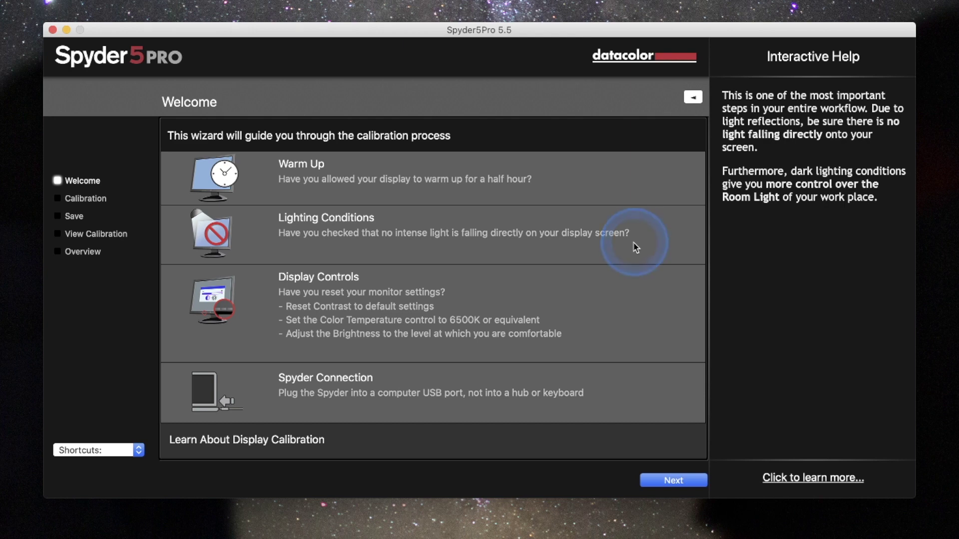
mouse_move(492, 291)
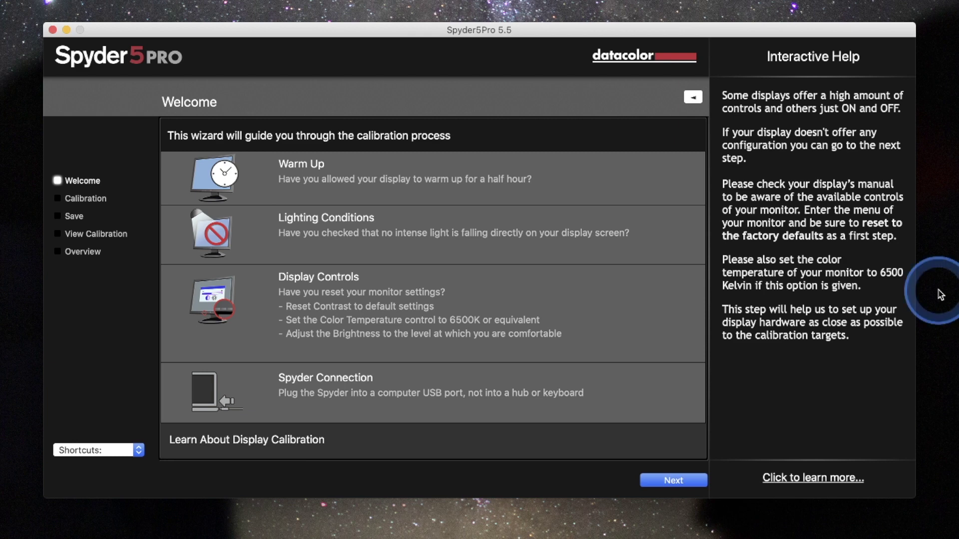
mouse_move(430, 404)
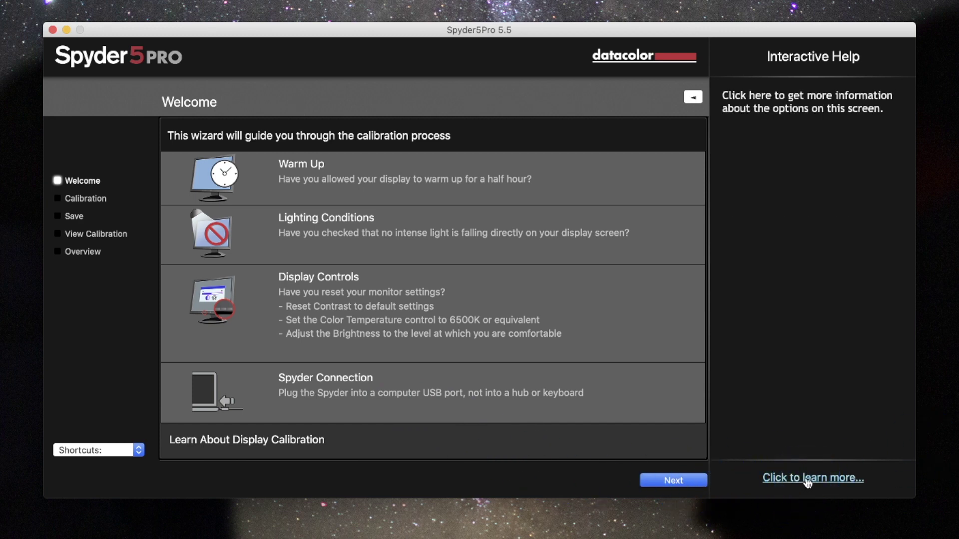
left_click(674, 481)
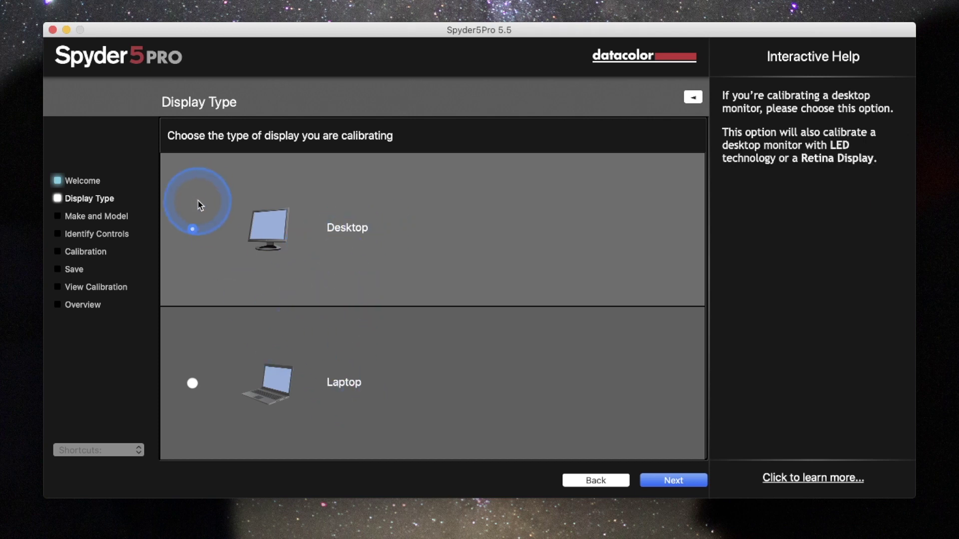
Step: Set the display type to Desktop, with Apple as manufacturer and iMac as model
left_click(674, 481)
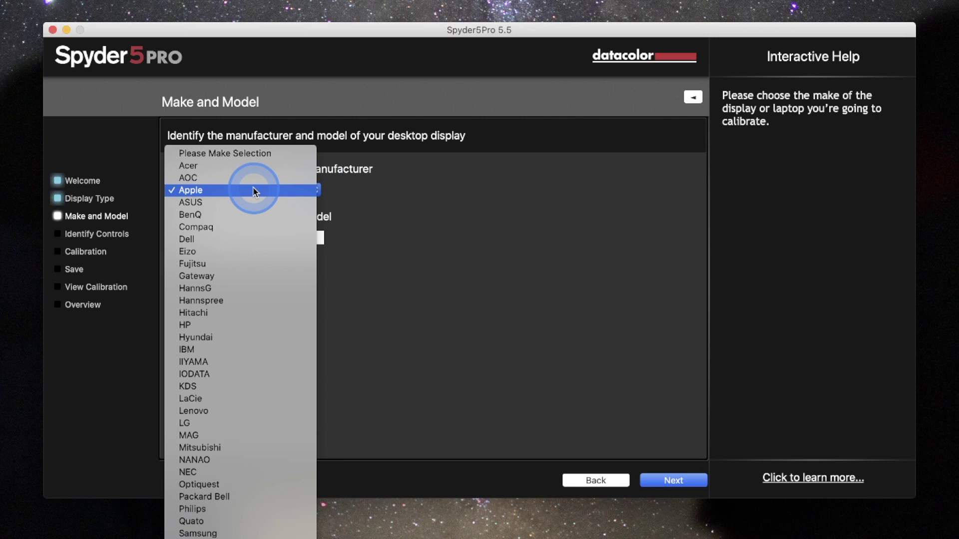
left_click(255, 190)
left_click(241, 234)
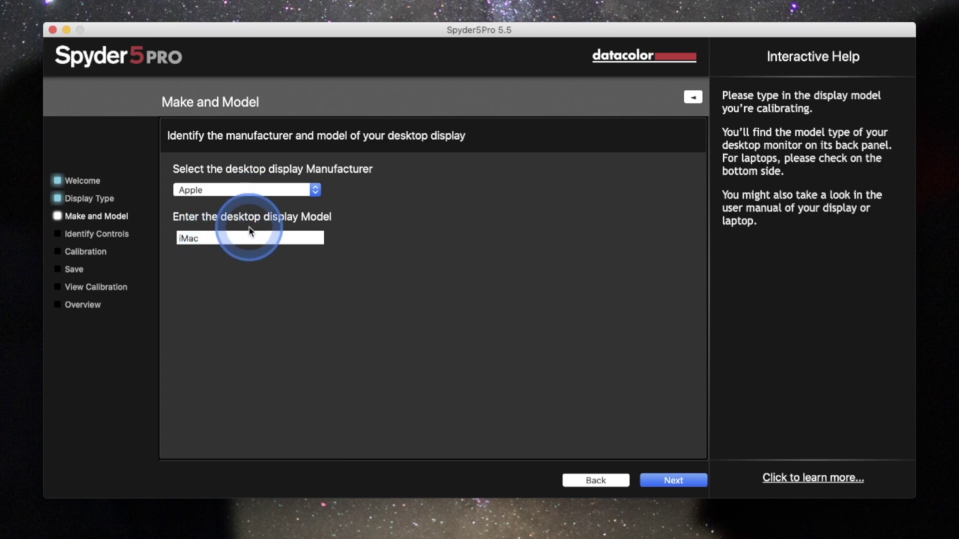
left_click(673, 482)
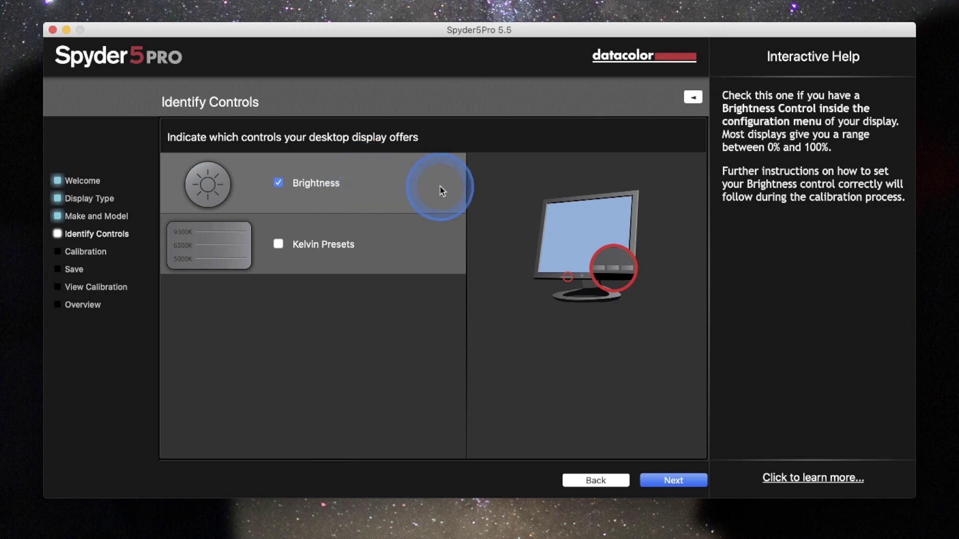
Step: Confirm Brightness as the only display control, leaving Kelvin Presets unchecked
mouse_move(274, 235)
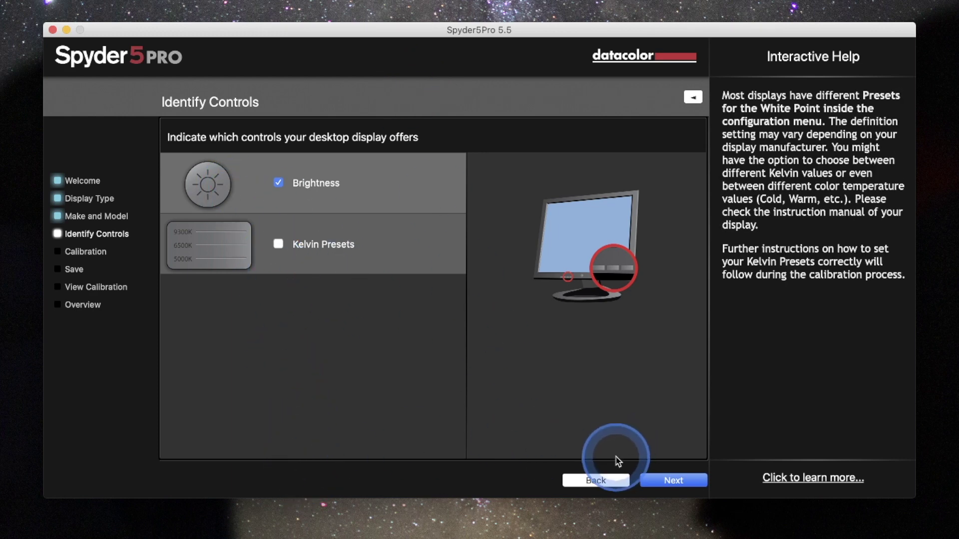
left_click(668, 483)
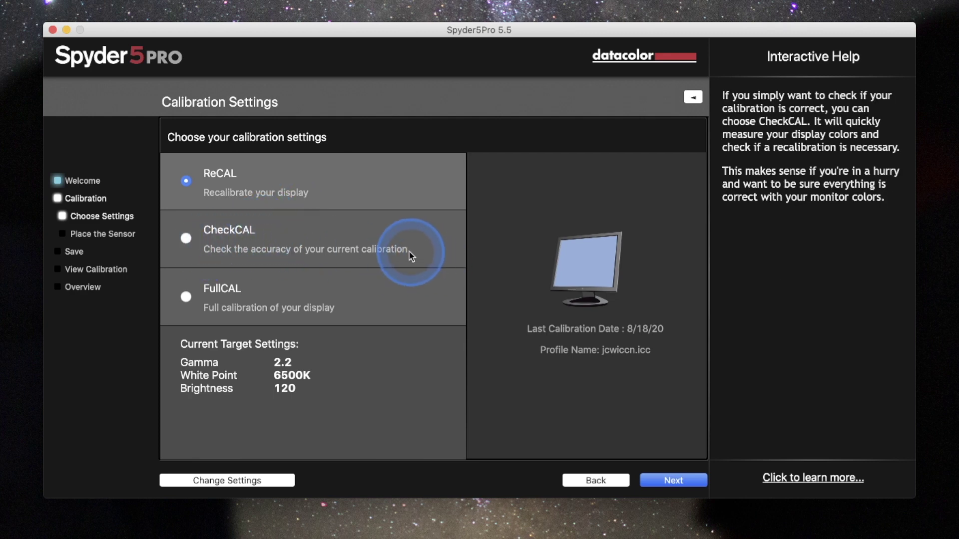
Step: Choose FullCAL and bring up its calibration target values via Change Settings
left_click(186, 297)
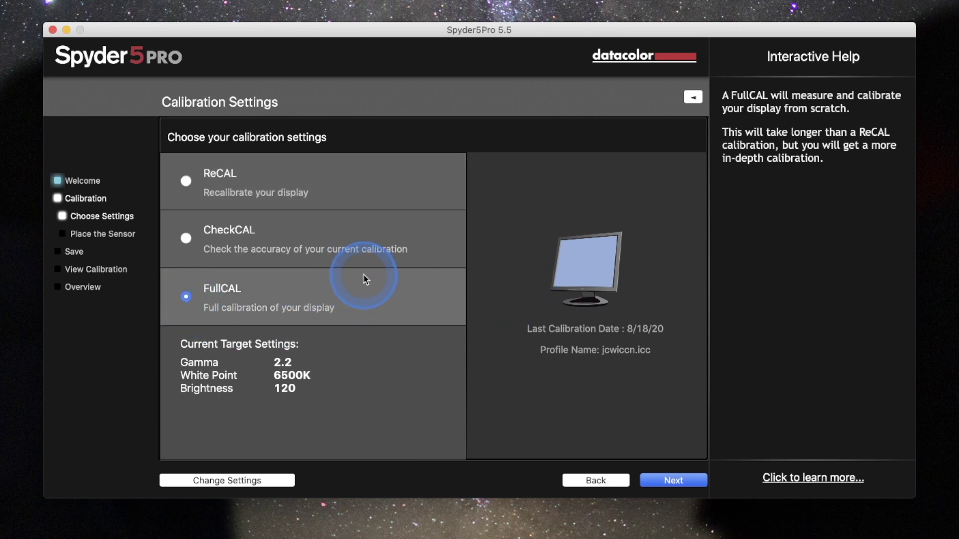
mouse_move(361, 267)
mouse_move(331, 350)
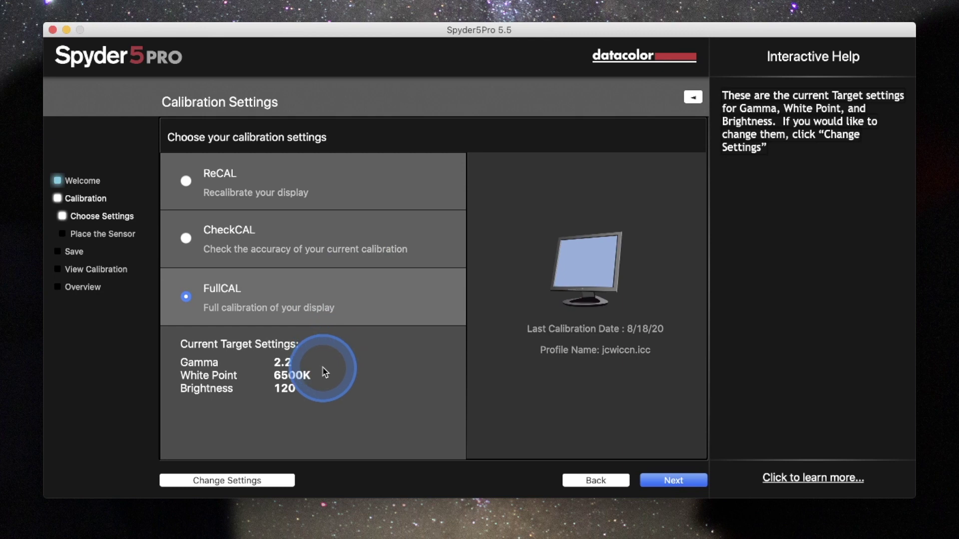
mouse_move(222, 482)
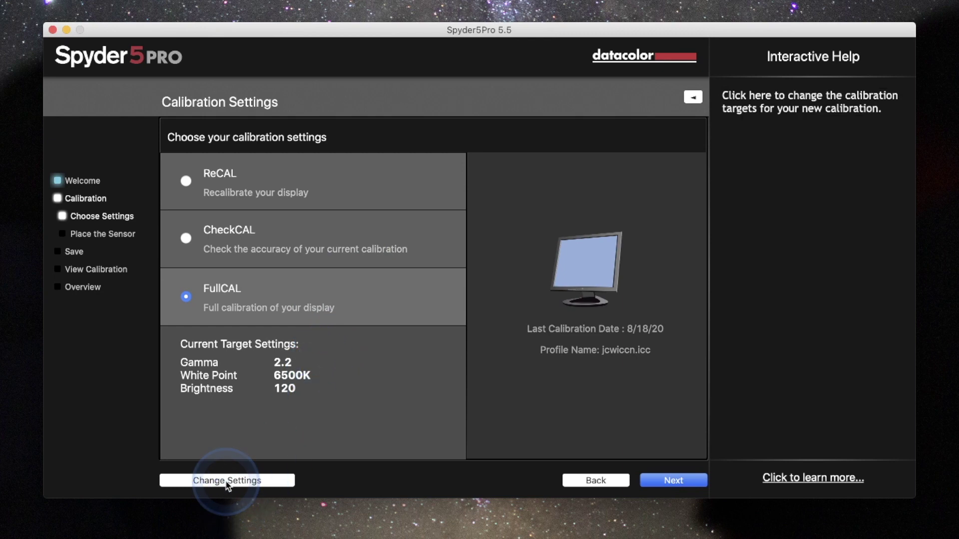
left_click(228, 482)
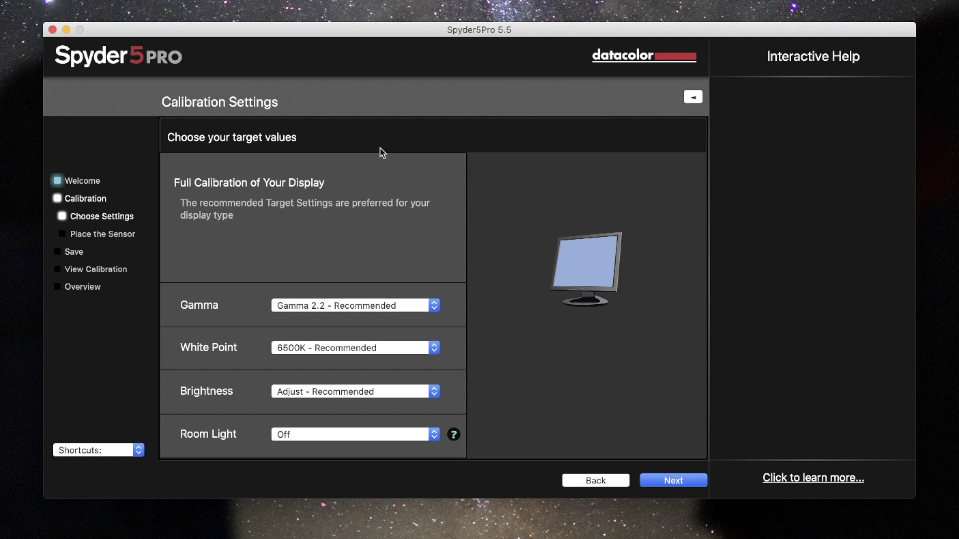
Step: Keep Gamma at 2.2 - Recommended and list the White Point choices
left_click(405, 304)
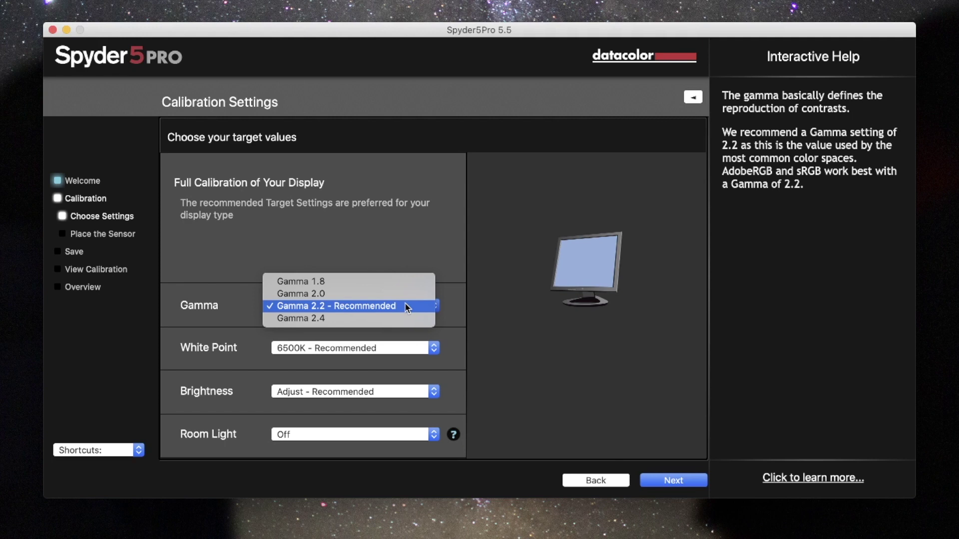
left_click(406, 307)
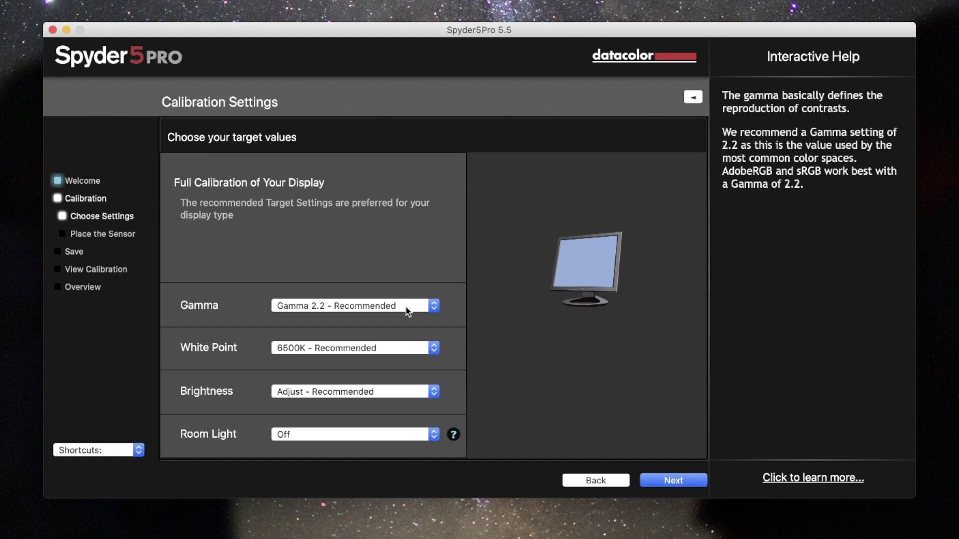
left_click(414, 347)
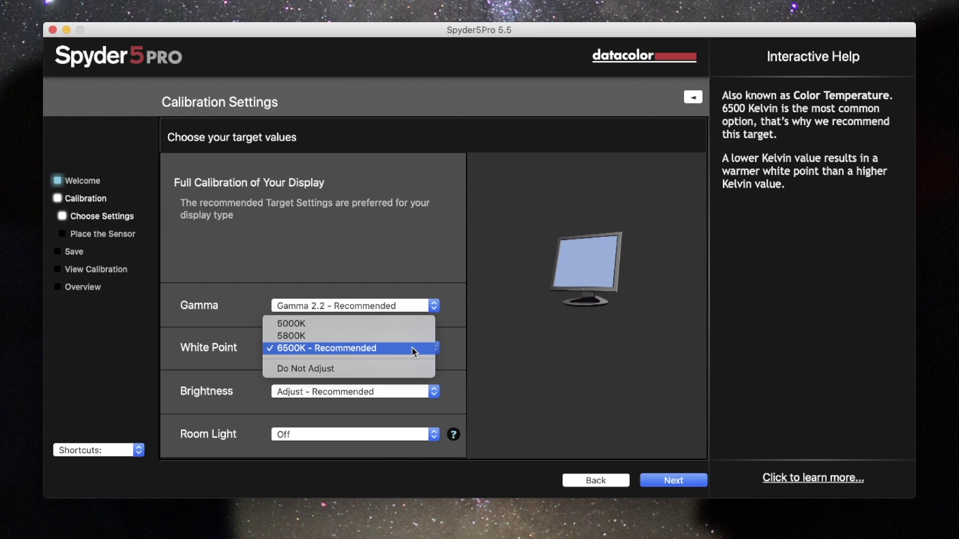
Step: Keep the 6500K white point, brightness on Adjust - Recommended, and Room Light compensation Off
left_click(493, 352)
left_click(344, 393)
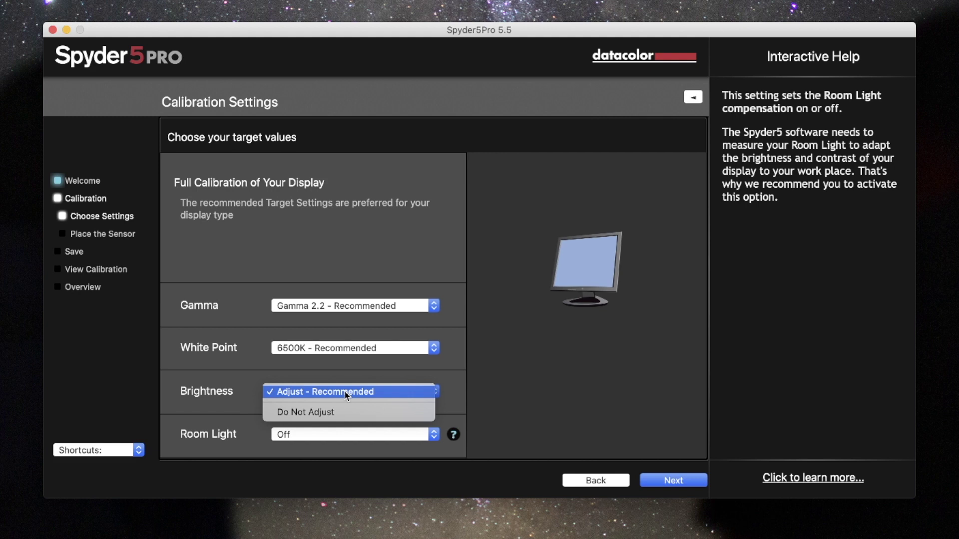
left_click(346, 393)
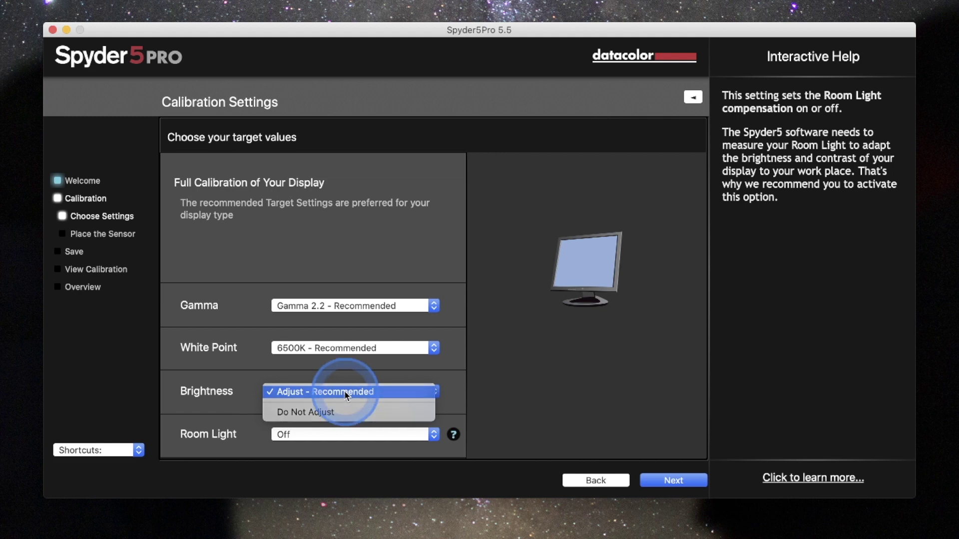
left_click(469, 403)
mouse_move(310, 439)
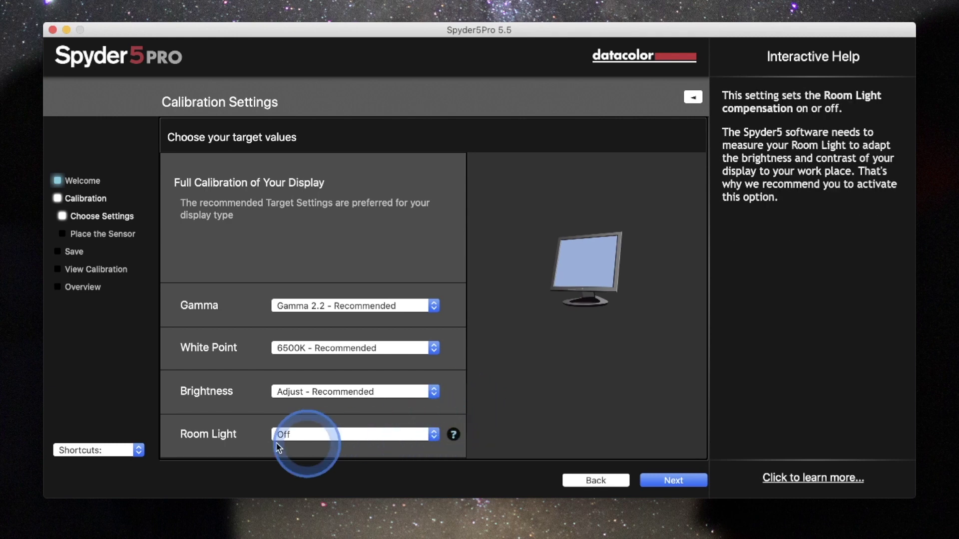
left_click(338, 437)
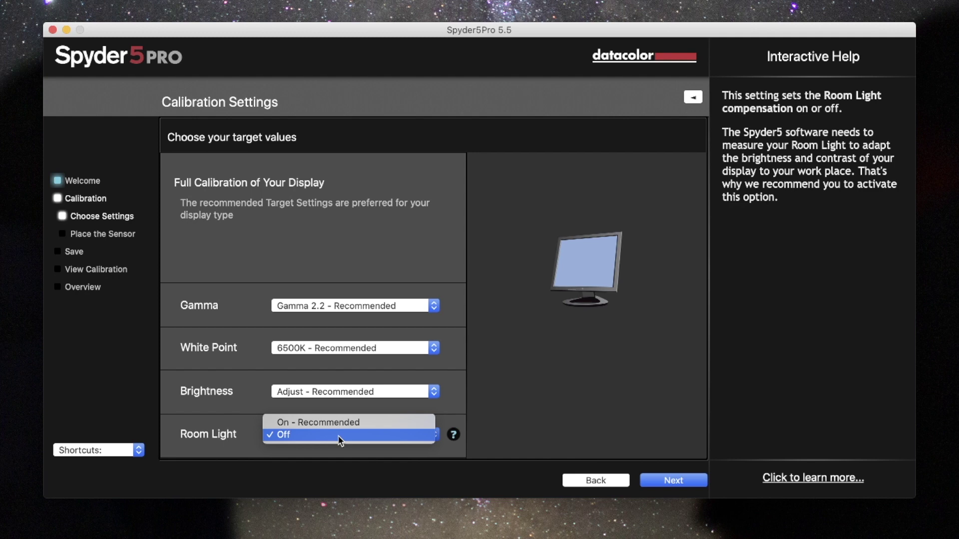
left_click(339, 440)
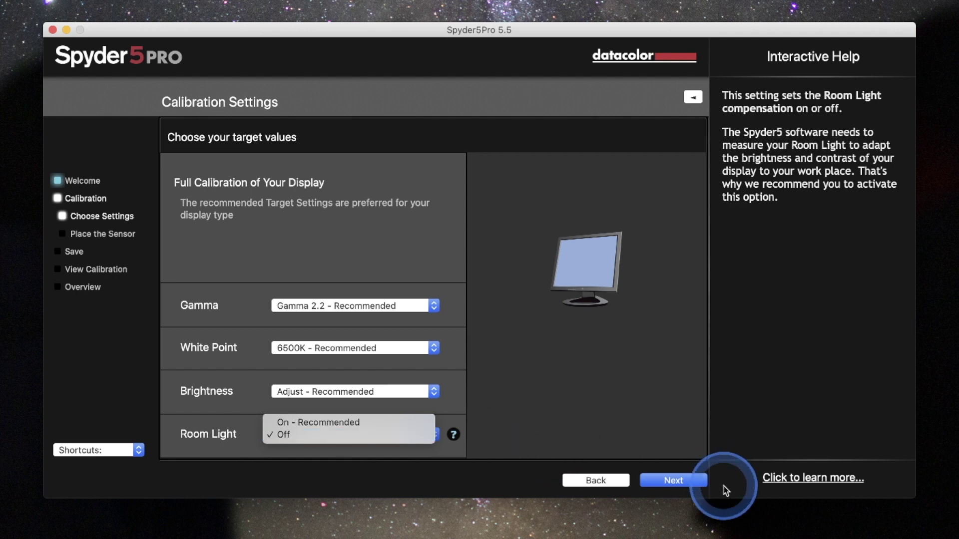
Step: Advance to sensor placement and set the measurement notice to not show again
left_click(690, 483)
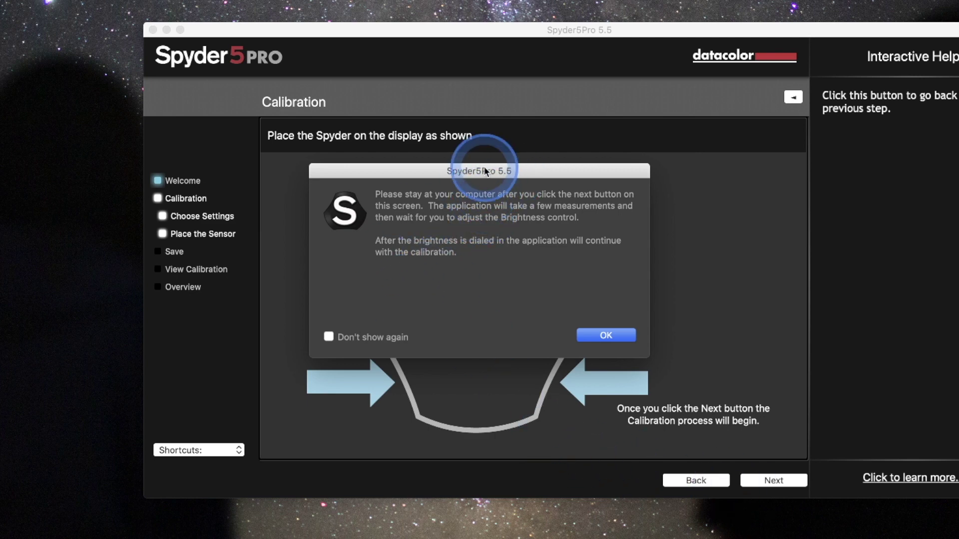
left_click(328, 337)
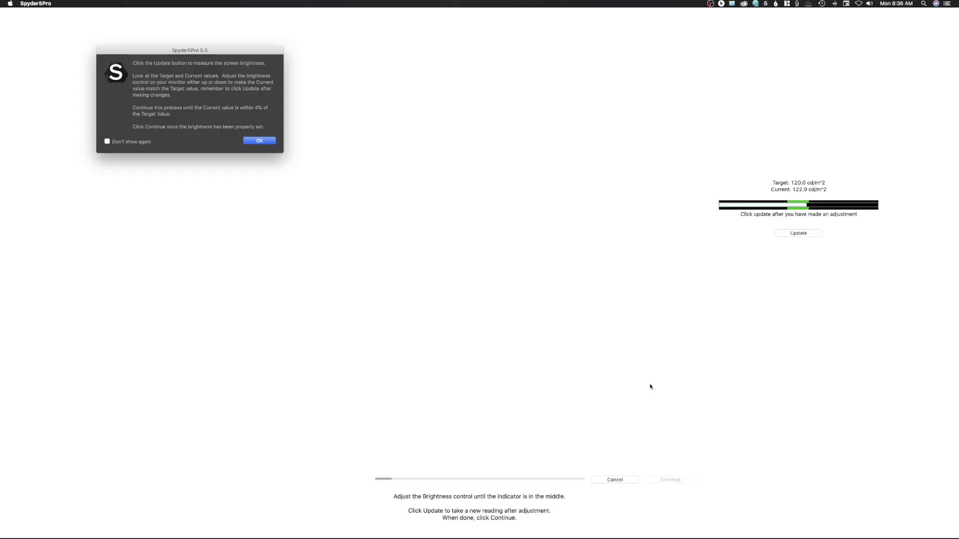
Step: Drag the brightness instructions dialog lower on screen
left_click_drag(215, 83, 265, 288)
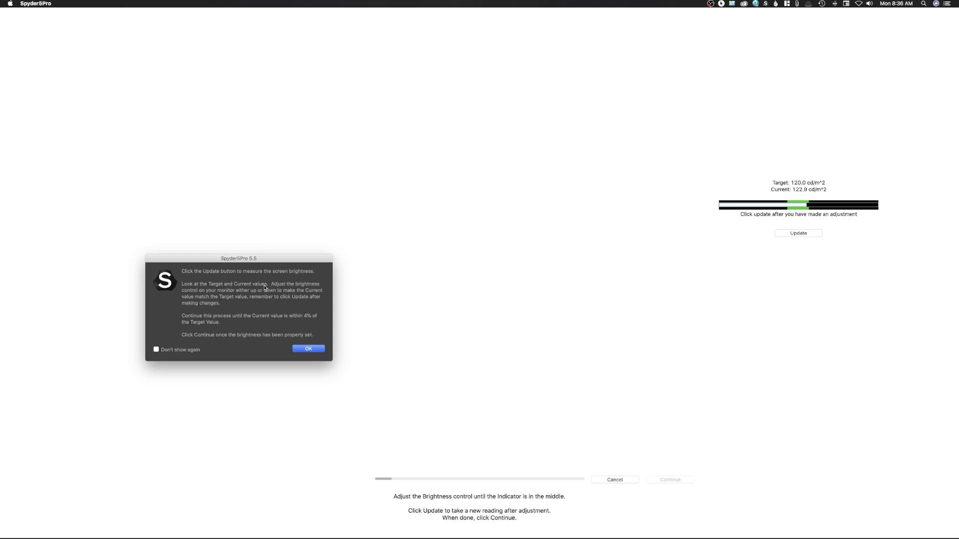
Step: Move the brightness instructions aside, tick Don't show again, and dismiss them
left_click_drag(264, 288, 796, 235)
left_click(156, 349)
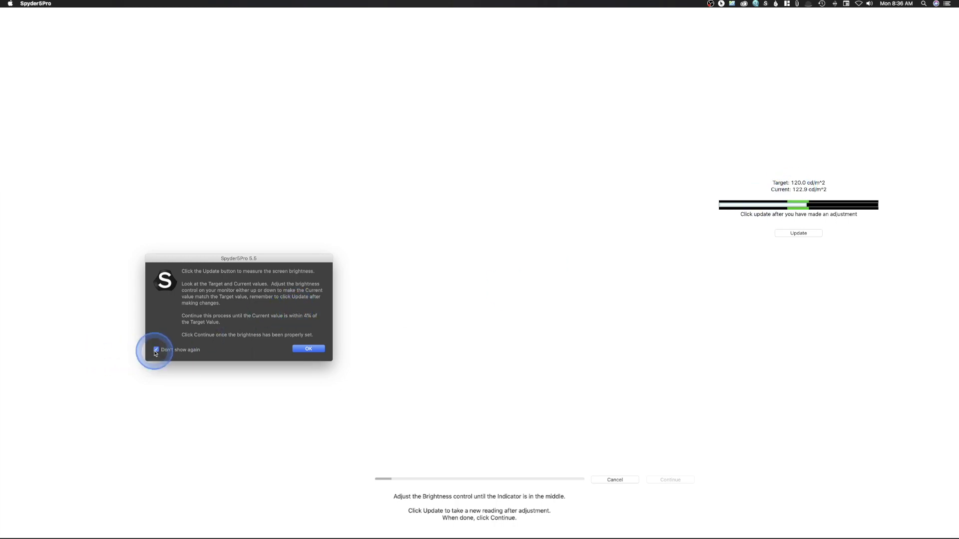
left_click(309, 349)
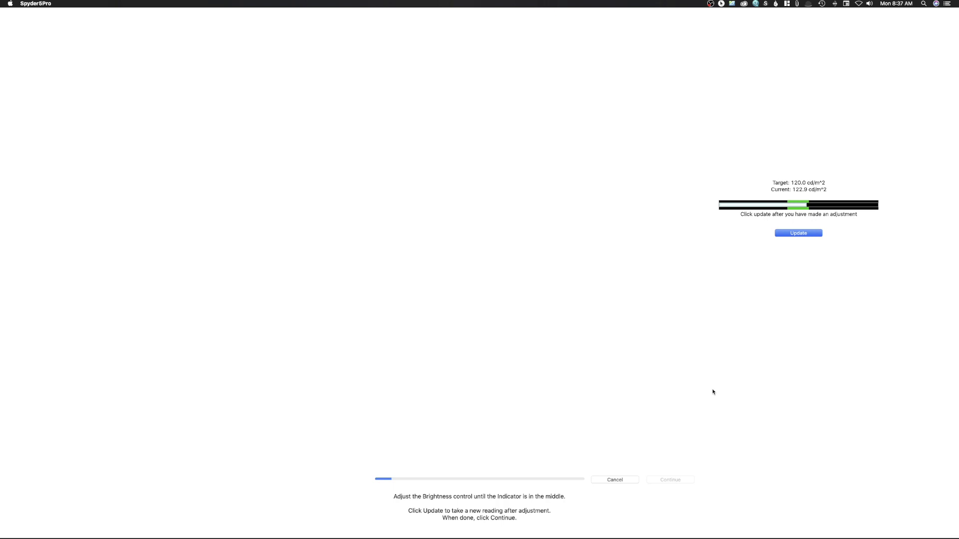
Step: Dim the monitor with F1 and re-measure until brightness sits just under 120.0 cd/m²
key("F1")
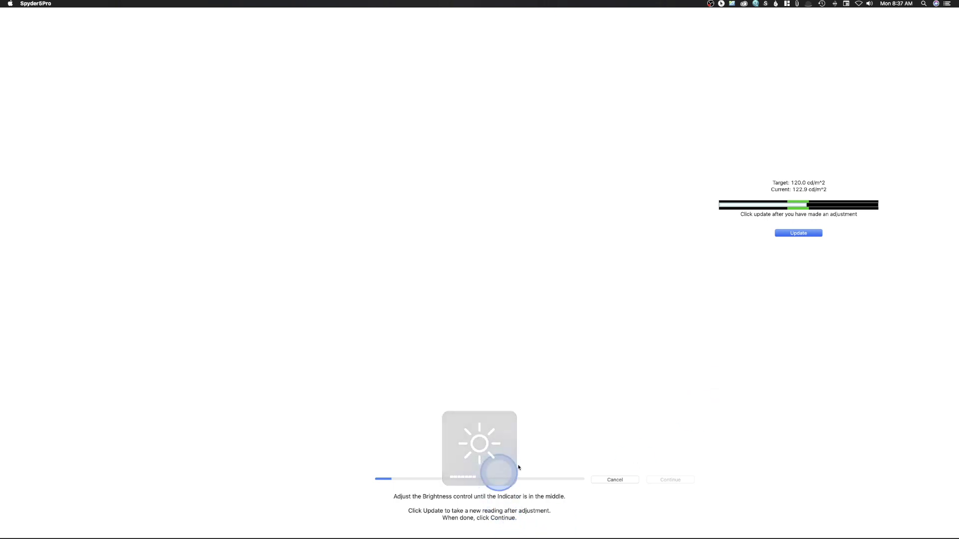
left_click(792, 235)
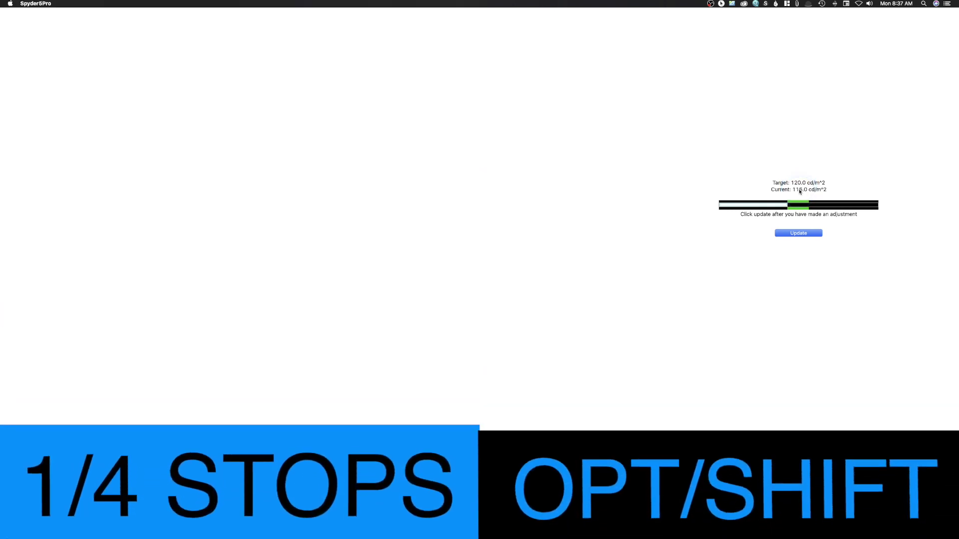
left_click(799, 191)
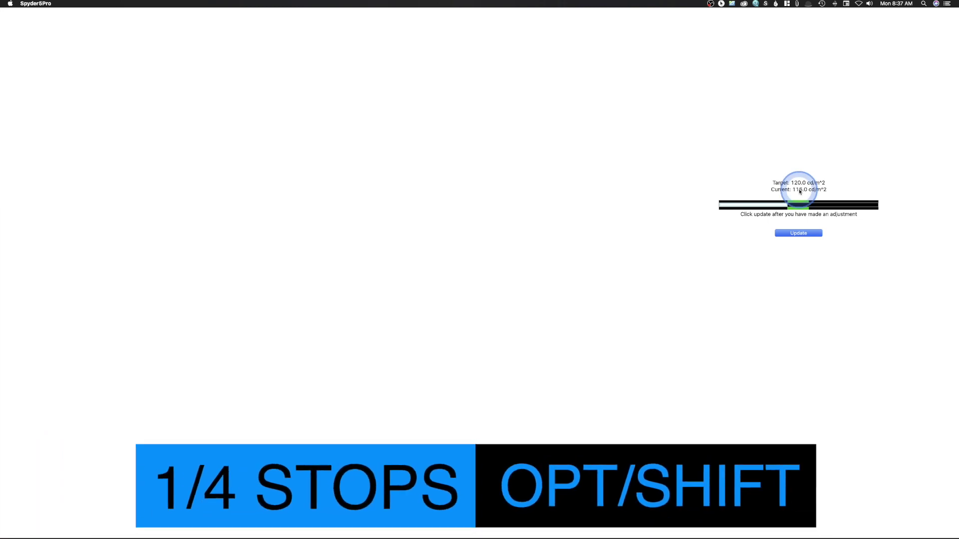
Step: Nudge the brightness in quarter steps and re-measure until it reads 116.0 cd/m² against the 120.0 target
key("alt+shift+F2")
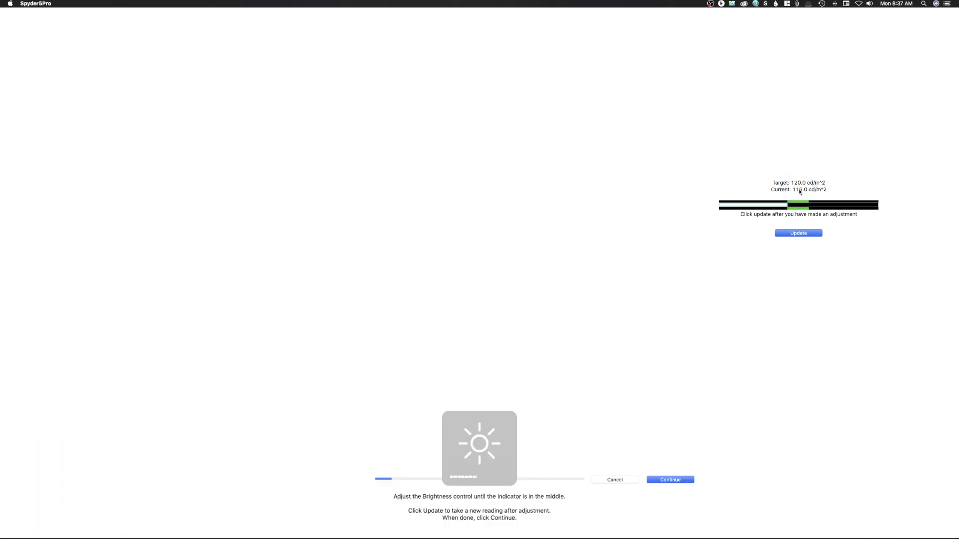
left_click(485, 482)
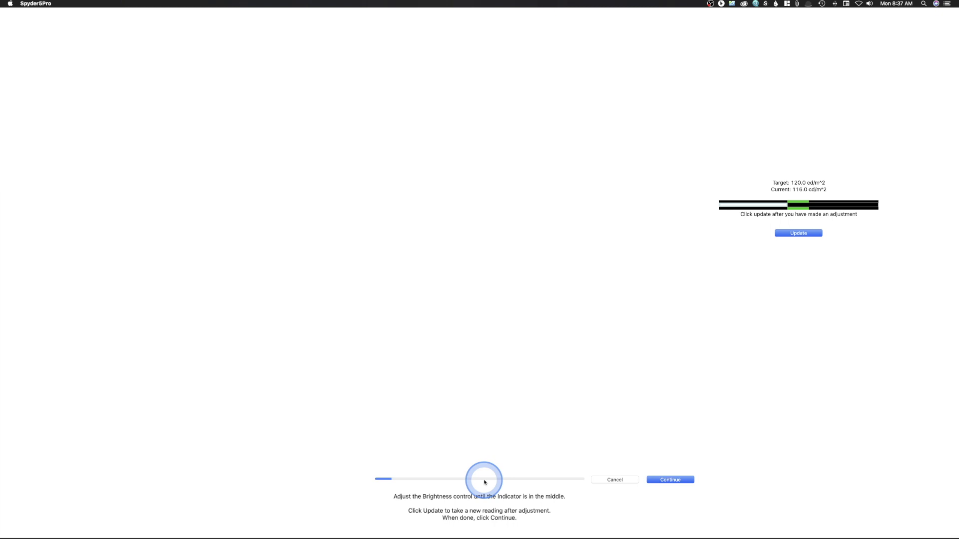
key("alt+shift+F2")
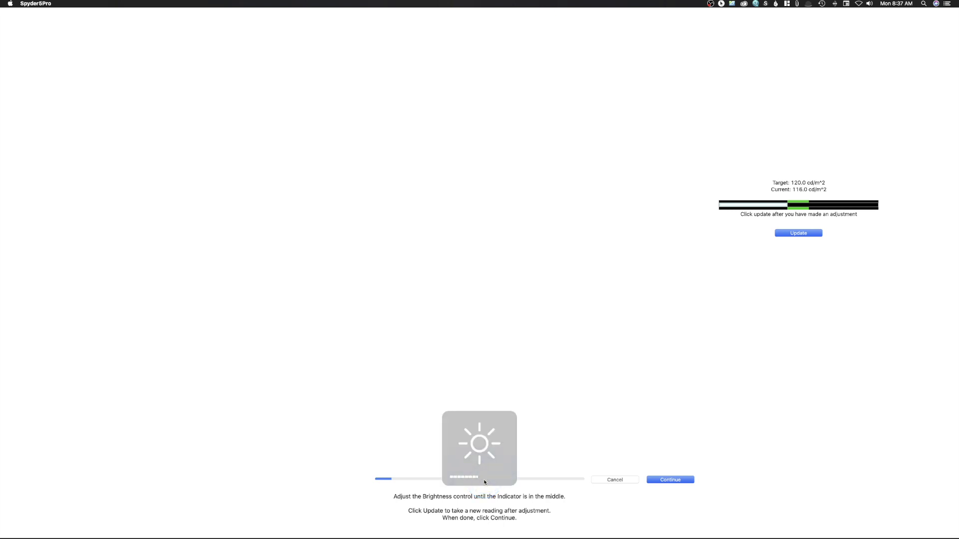
left_click(485, 483)
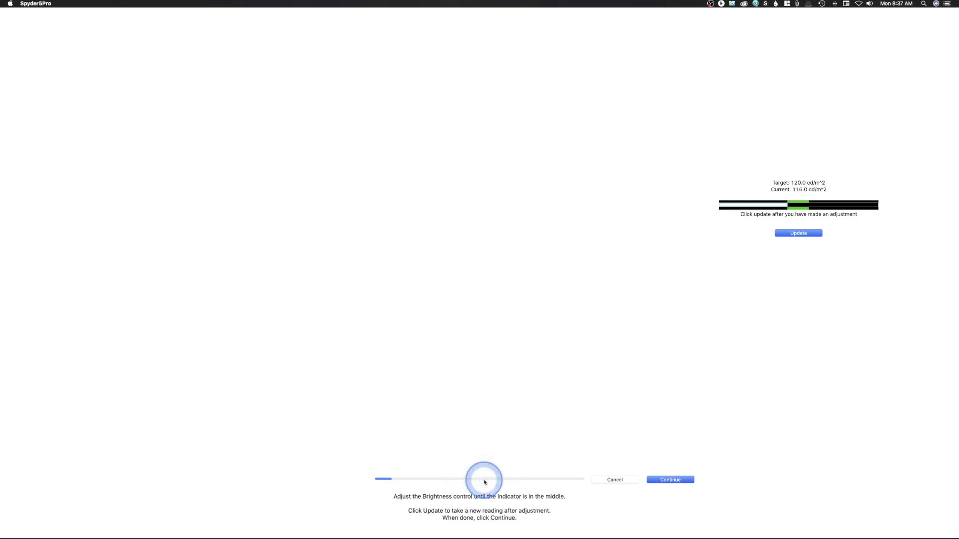
left_click(563, 410)
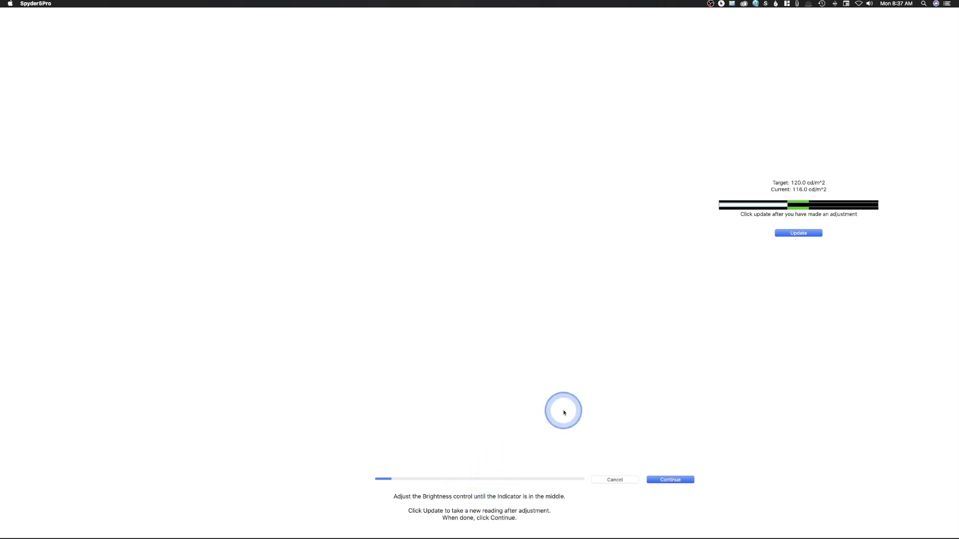
left_click(793, 235)
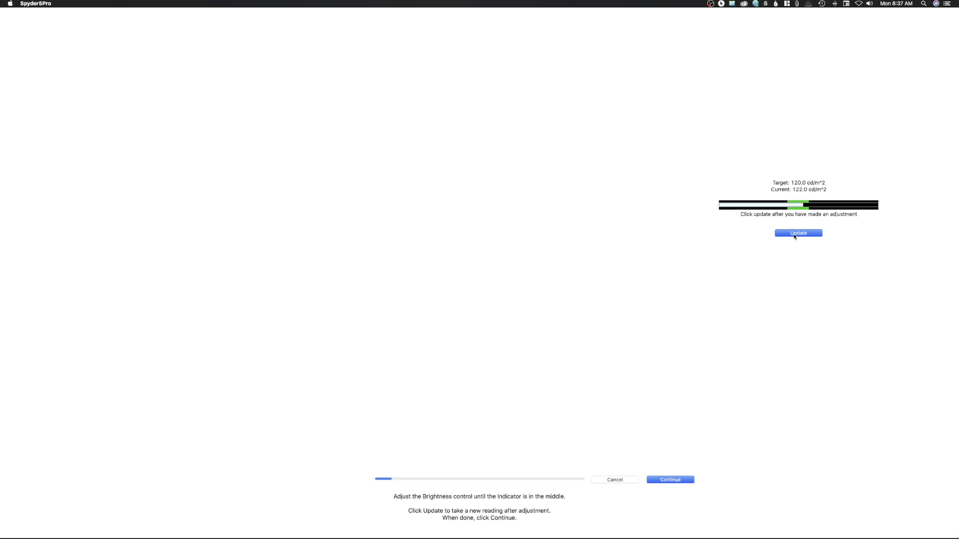
left_click(794, 236)
left_click(791, 235)
Step: Accept the 122.0 cd/m² brightness and continue the calibration measurements
left_click(672, 480)
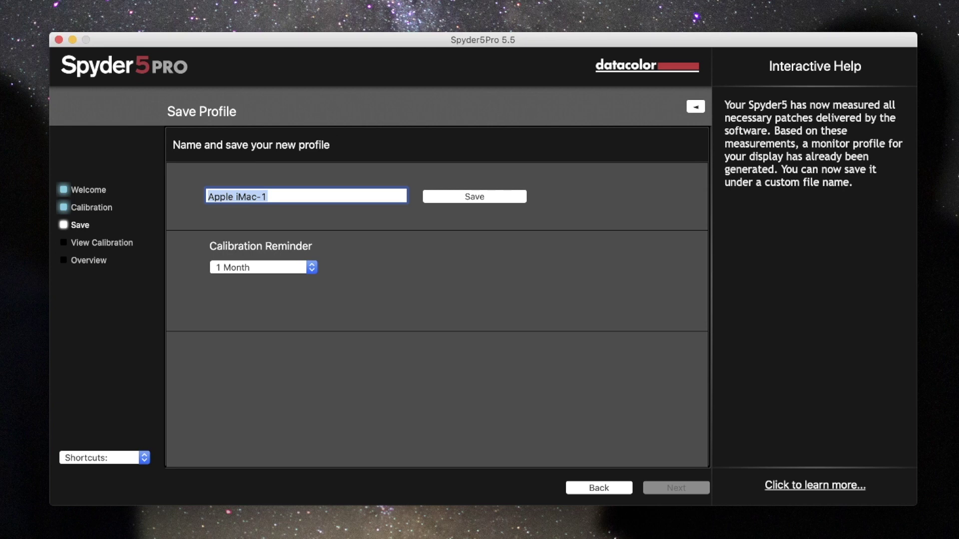
Step: Select the profile name field holding the default name Apple iMac-1
left_click(279, 197)
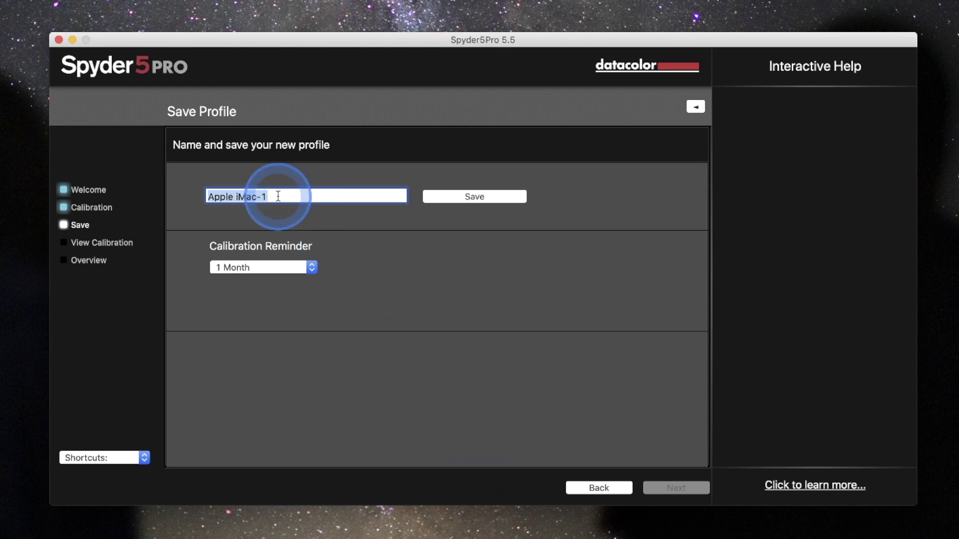
Step: Rename the profile to jcwicc, keep the 1 Month reminder, and save it
left_click_drag(279, 196, 203, 200)
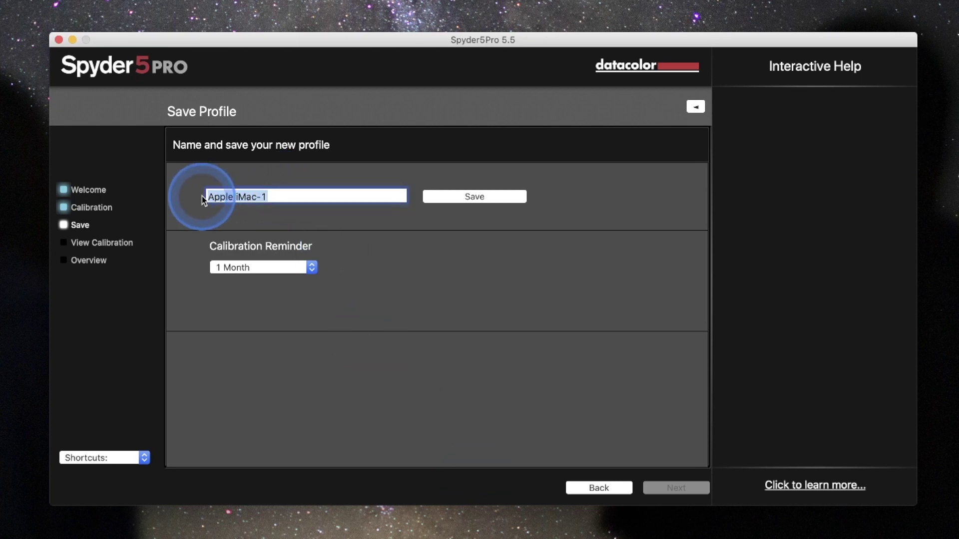
type("jcw")
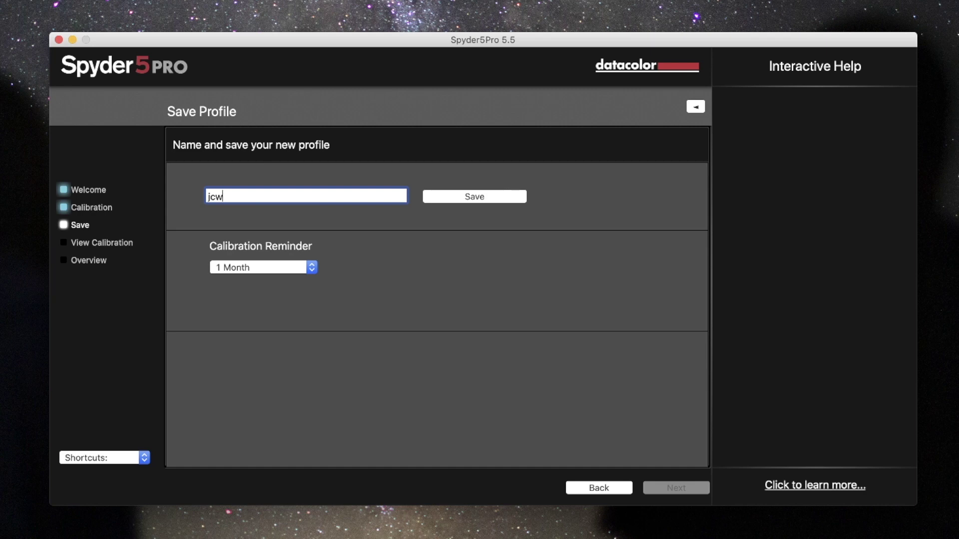
type("icc")
mouse_move(281, 272)
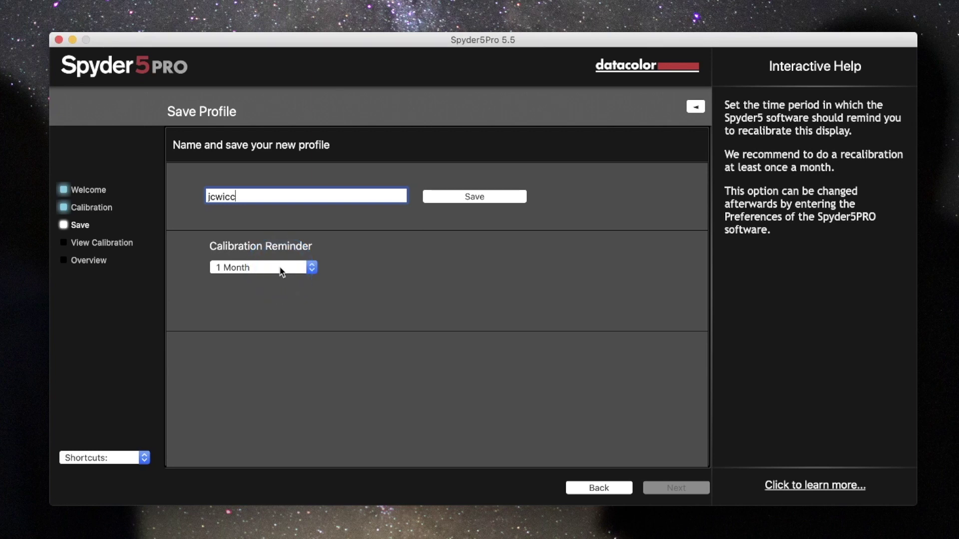
left_click(281, 270)
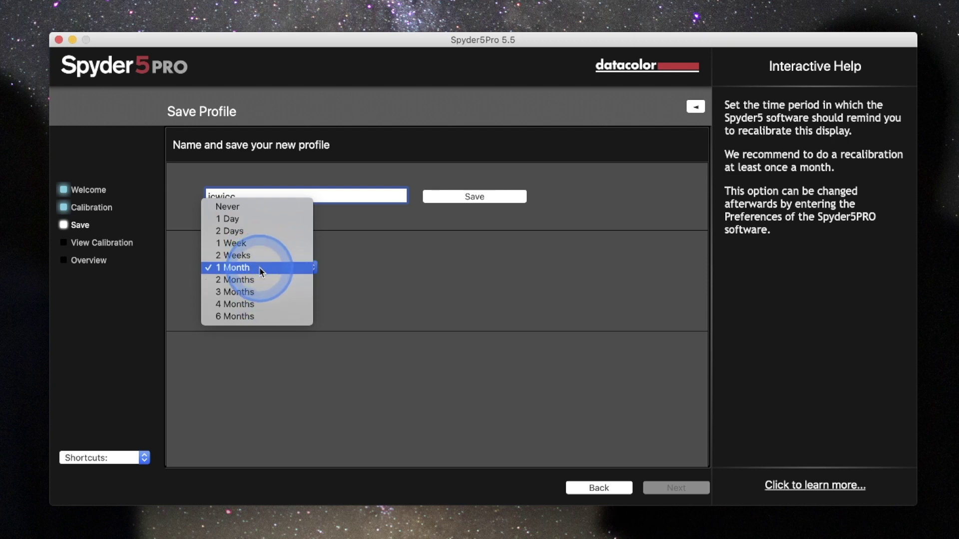
left_click(260, 269)
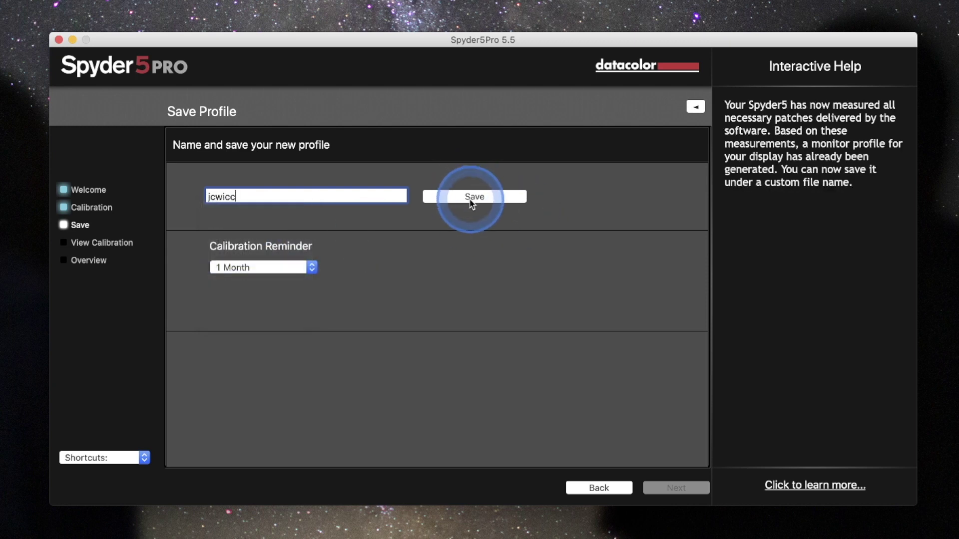
left_click(471, 197)
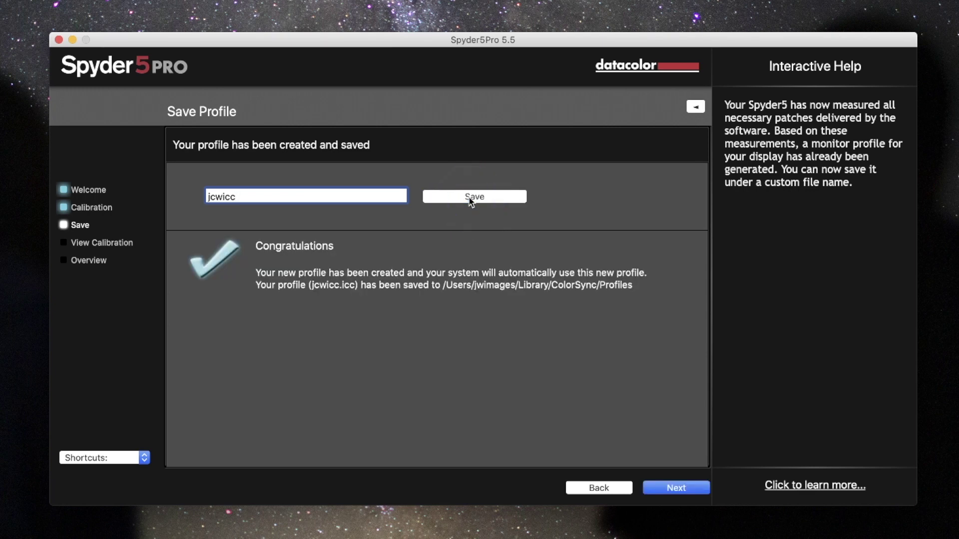
left_click(668, 491)
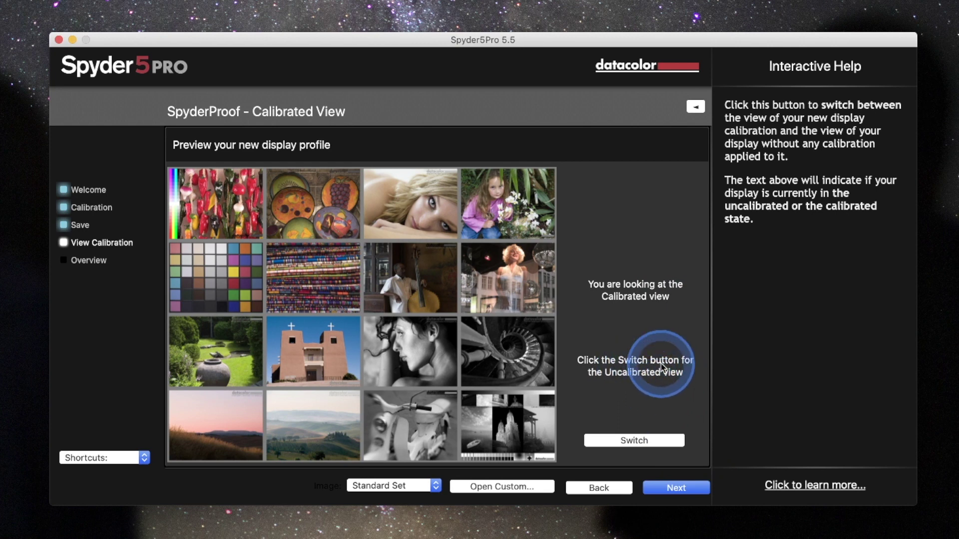
Step: Switch the SpyderProof sample images to the Uncalibrated view, then back to the Calibrated view
left_click(644, 441)
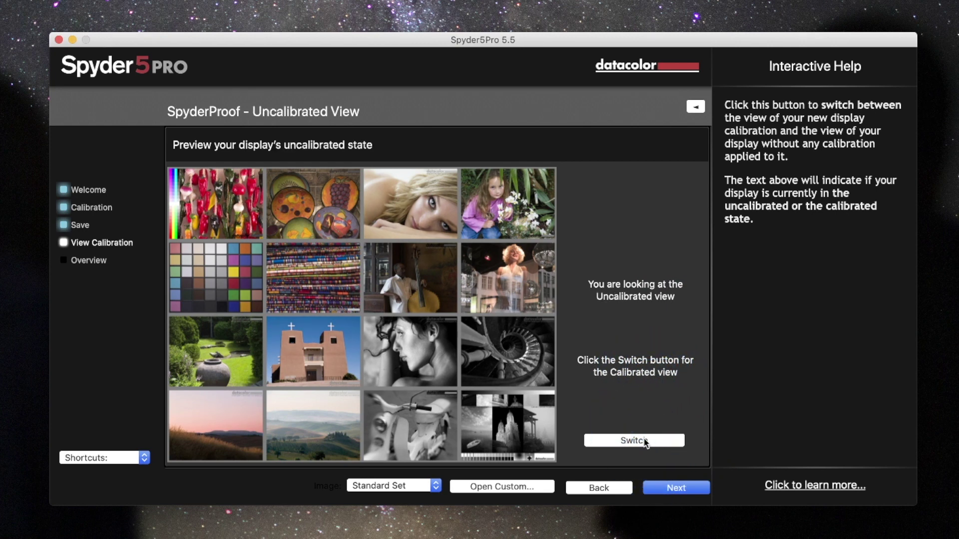
left_click(644, 441)
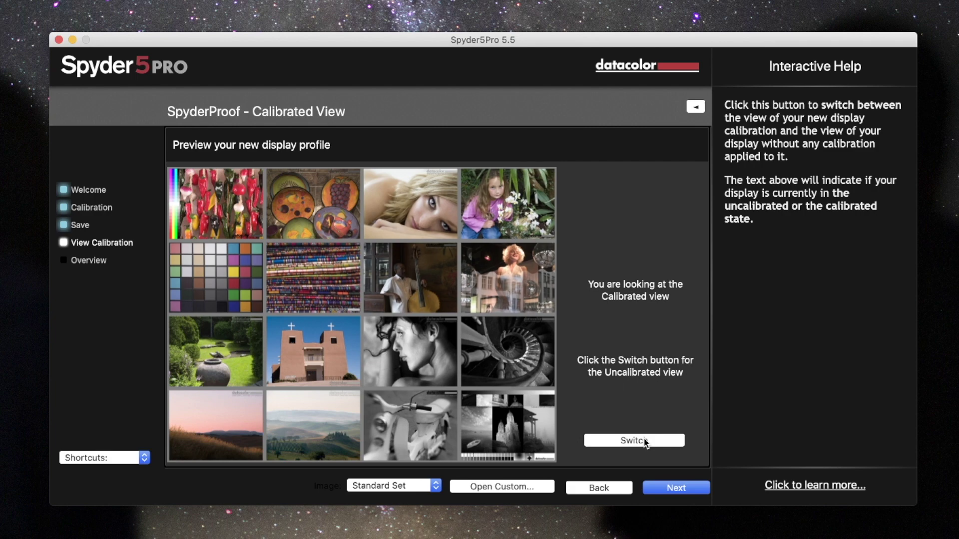
Step: Compare the jcwicc gamut against AdobeRGB (91%) and P3 (99%) in the profile overview
left_click(688, 489)
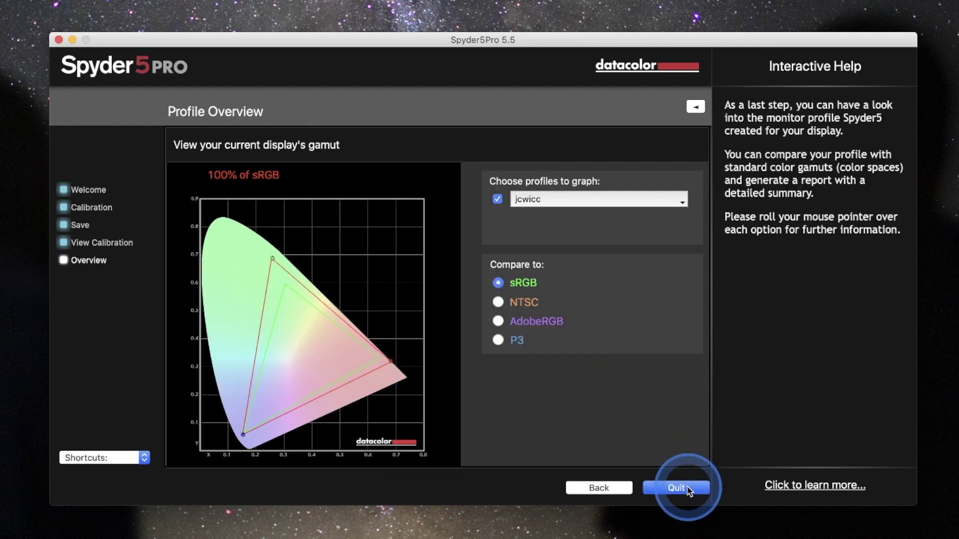
mouse_move(100, 458)
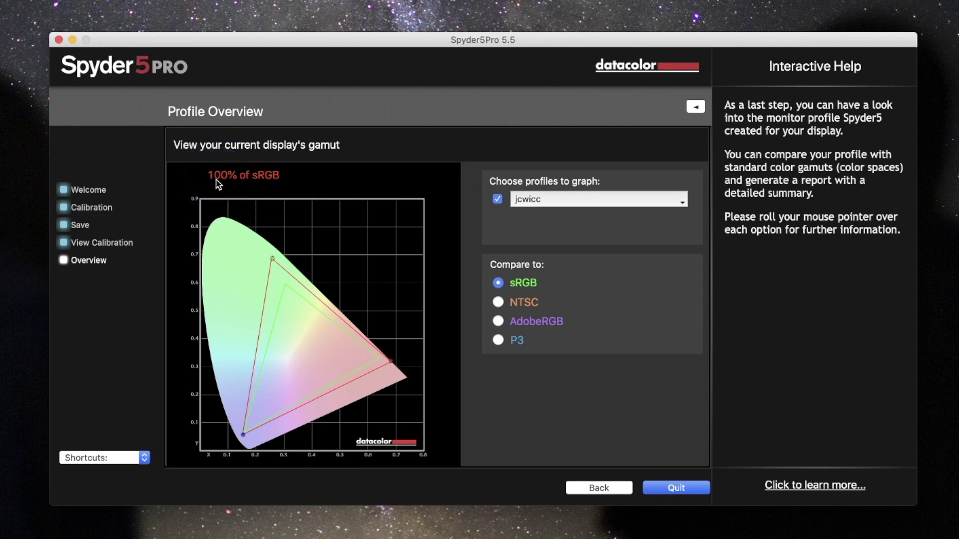
left_click(499, 321)
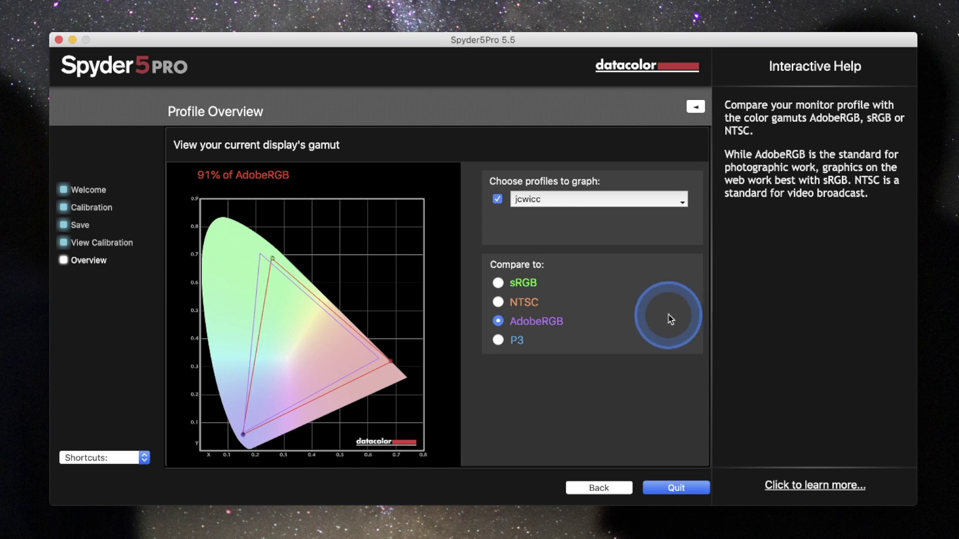
left_click(499, 341)
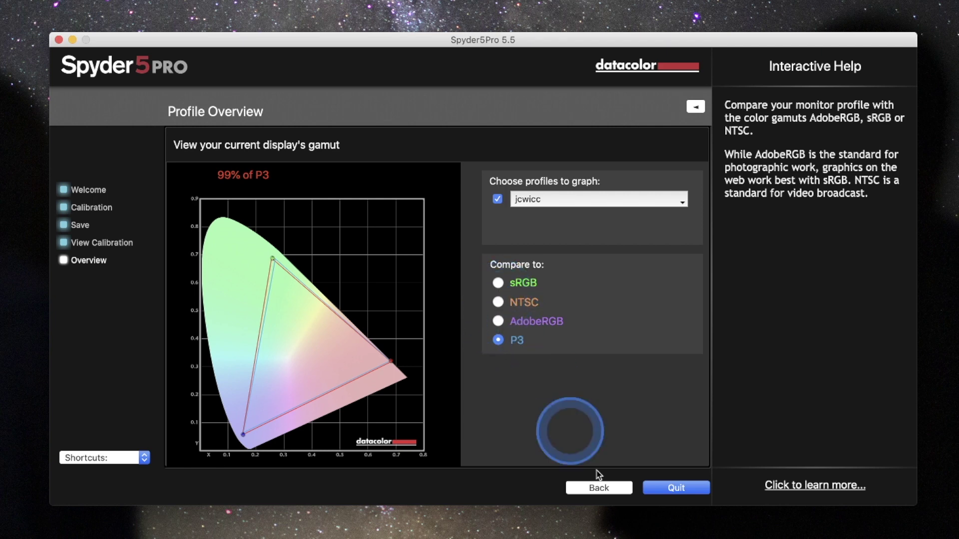
left_click(498, 321)
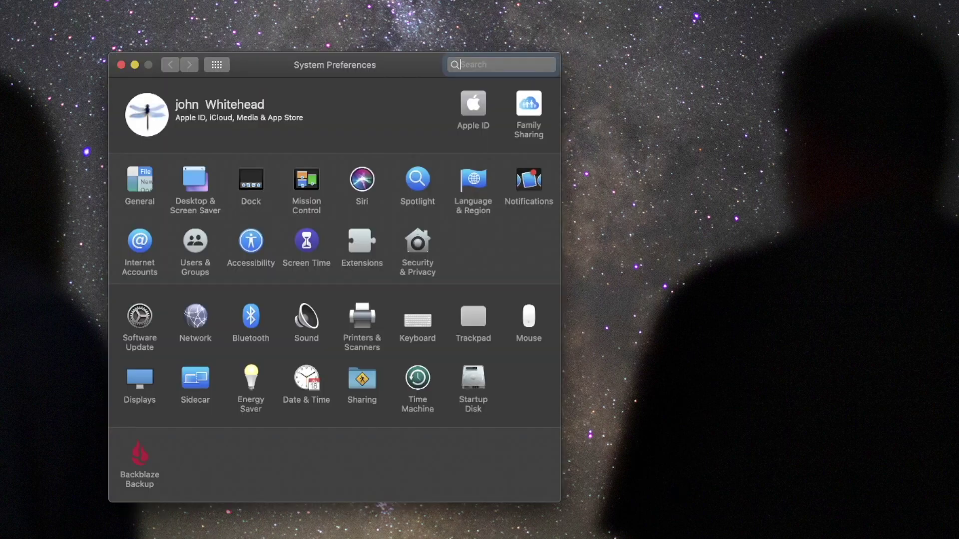
Step: Select jcwicc as the built-in display's profile in Displays > Color
left_click(143, 381)
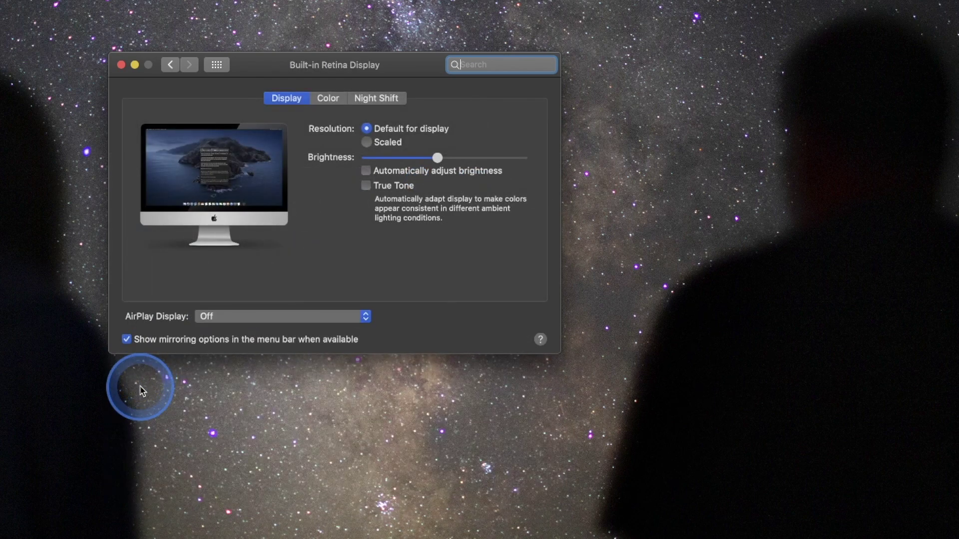
left_click(335, 106)
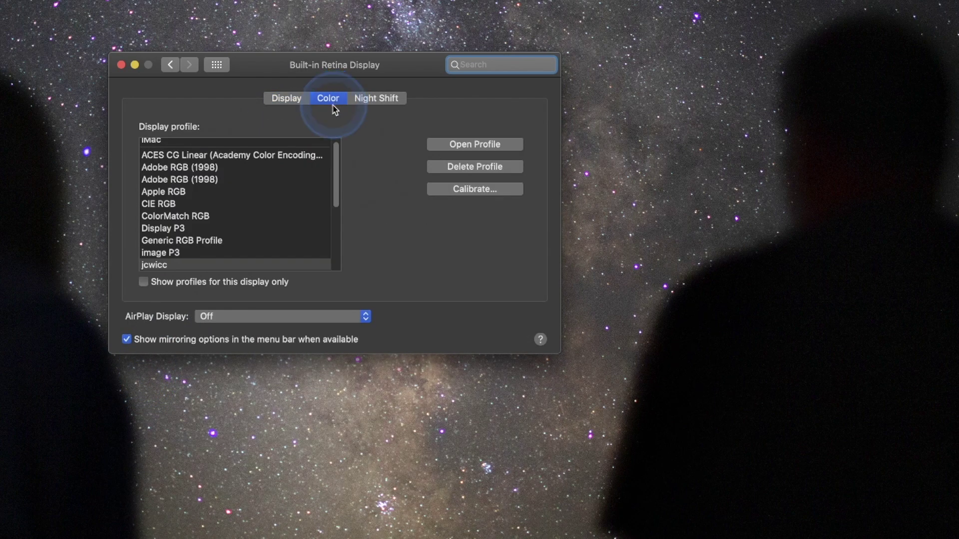
scroll(257, 243, "down", 2)
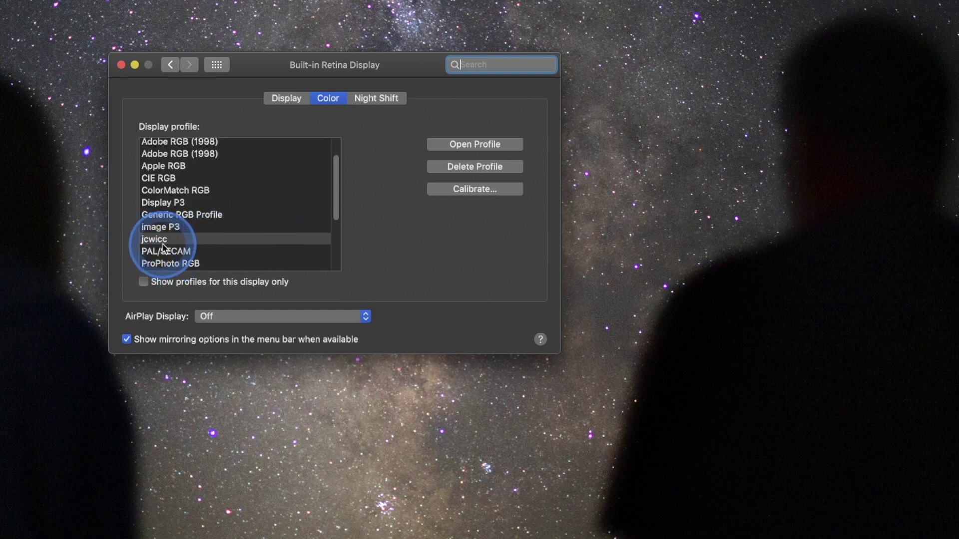
scroll(251, 224, "up", 3)
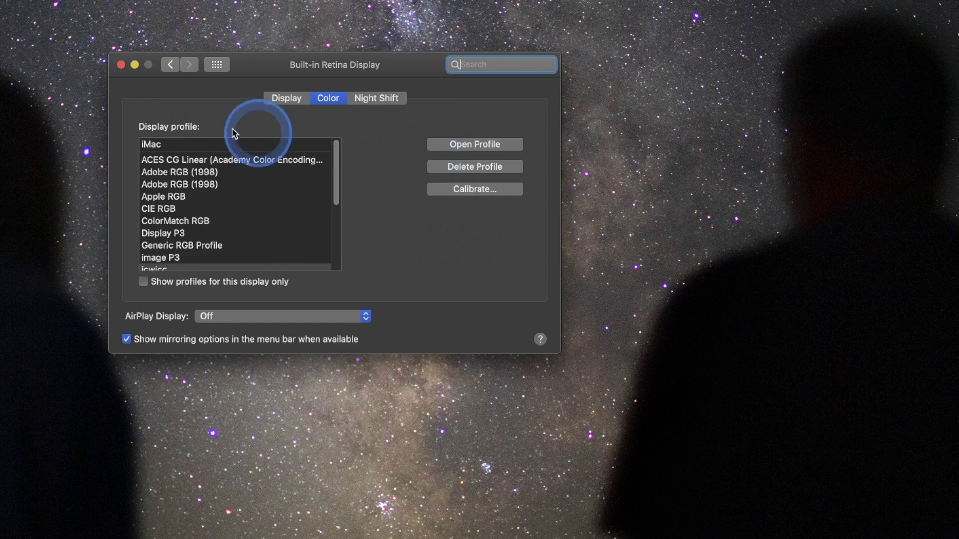
left_click(245, 143)
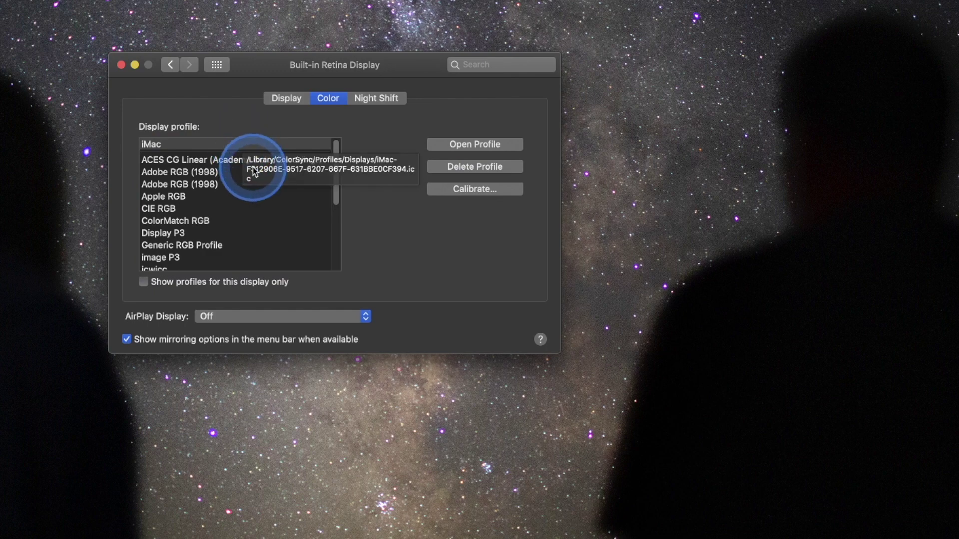
scroll(255, 204, "down", 2)
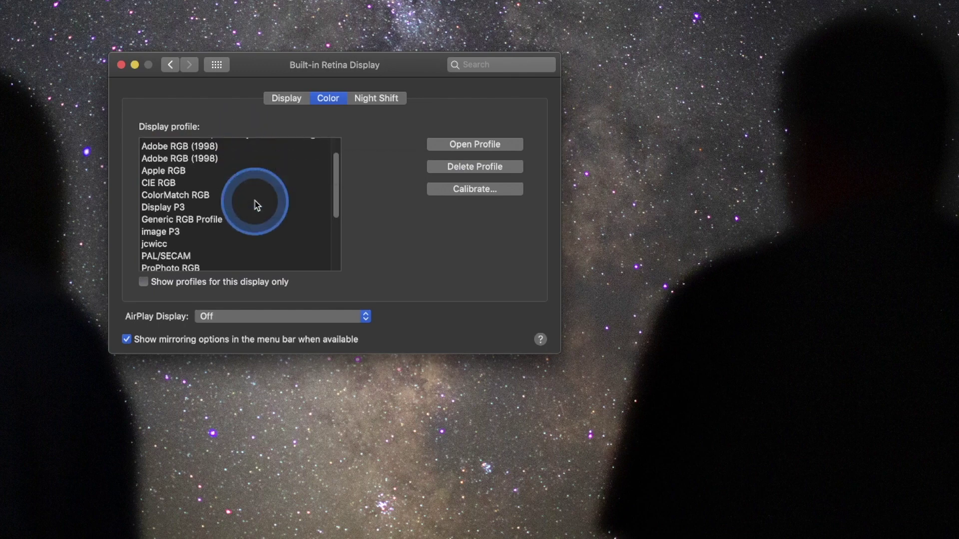
left_click(202, 244)
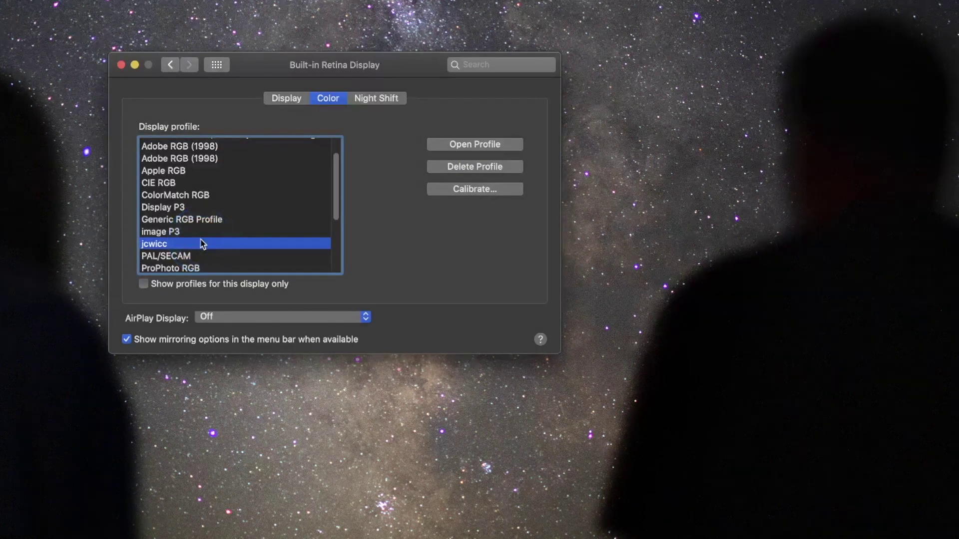
left_click(203, 243)
Step: Compare briefly against the iMac profile, return to jcwicc, and close System Preferences
scroll(224, 180, "up", 2)
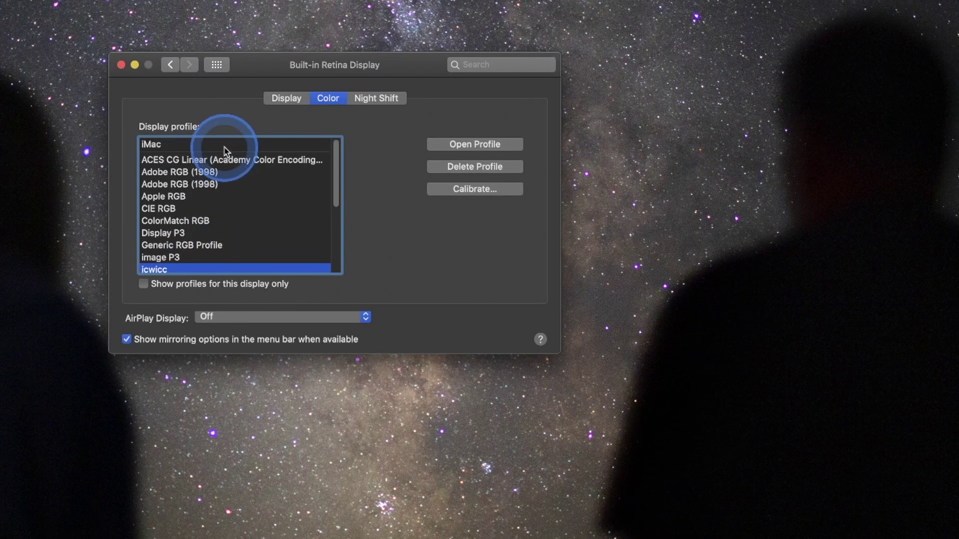
left_click(226, 146)
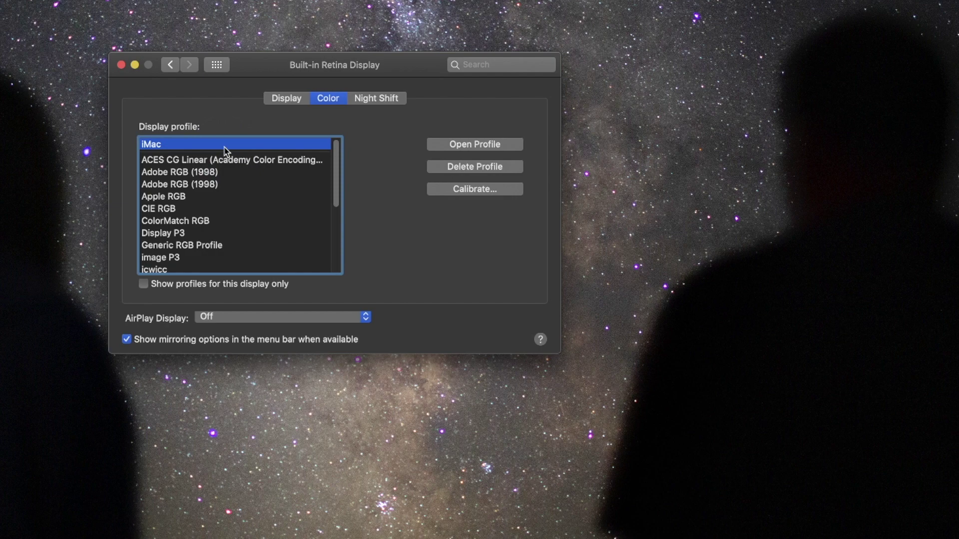
scroll(289, 265, "down", 5)
left_click(211, 214)
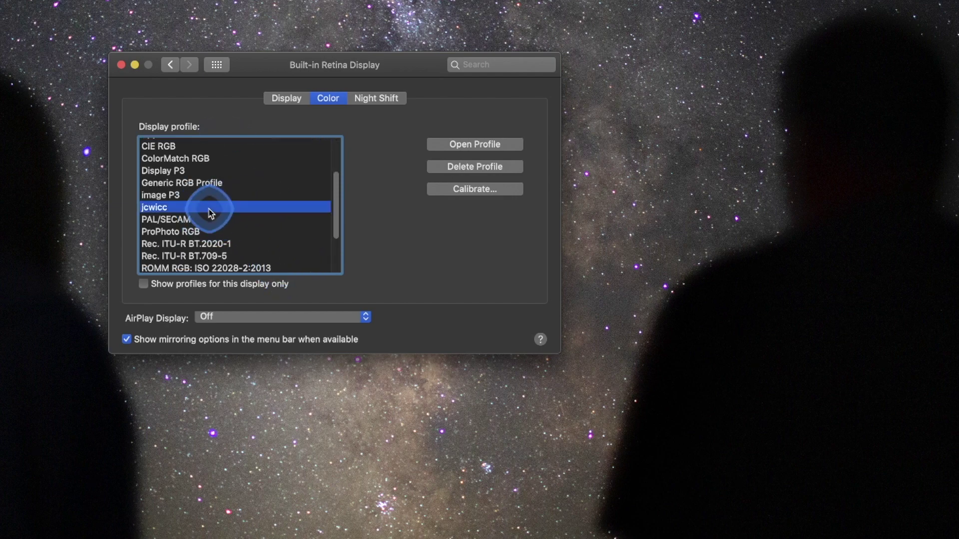
left_click(121, 66)
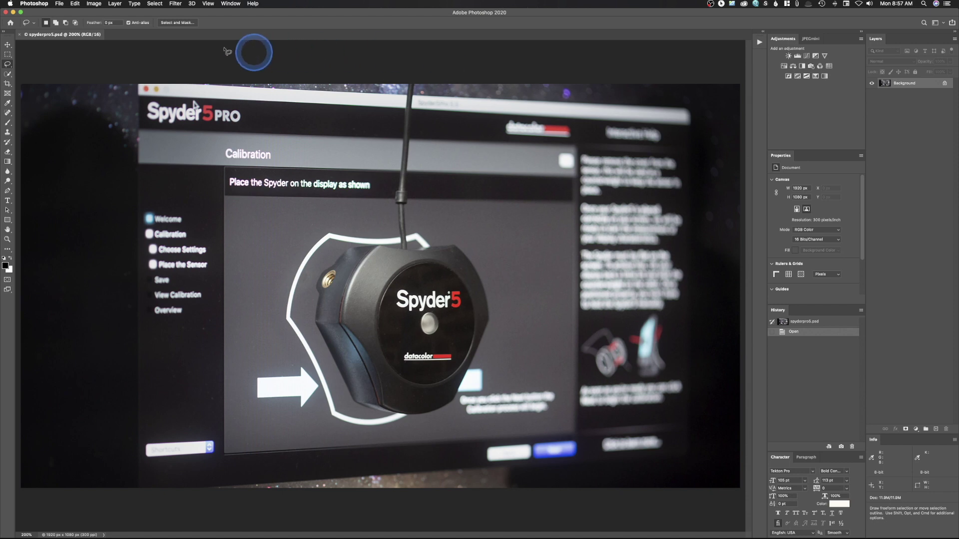
Step: Convert spyderpro5.psd from Adobe RGB (1998) to sRGB IEC61966-2.1 with Convert to Profile
left_click(75, 4)
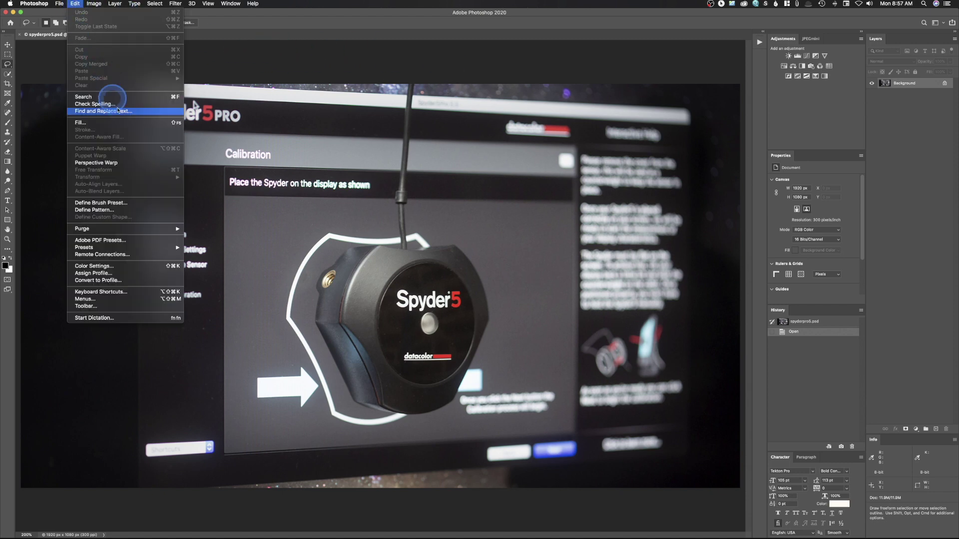
left_click(123, 280)
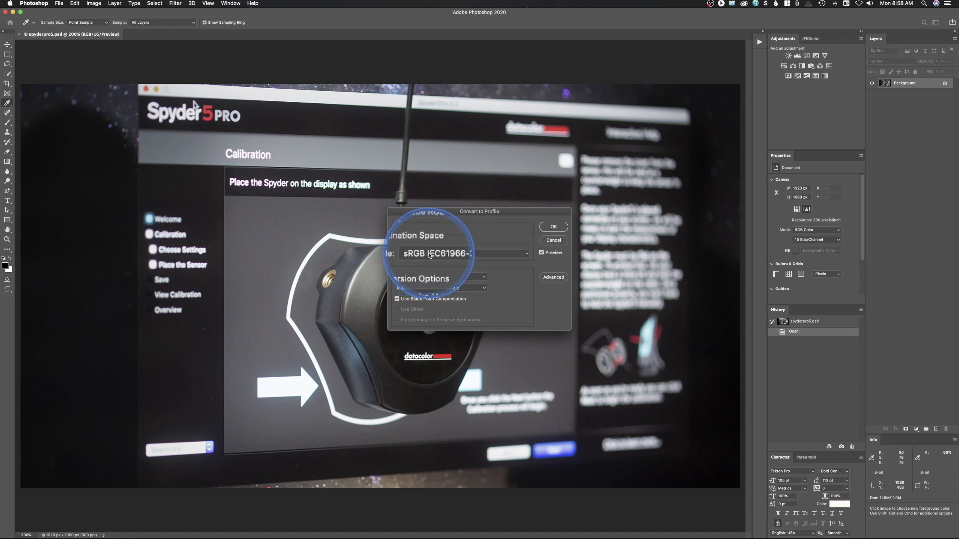
left_click(553, 227)
key("l")
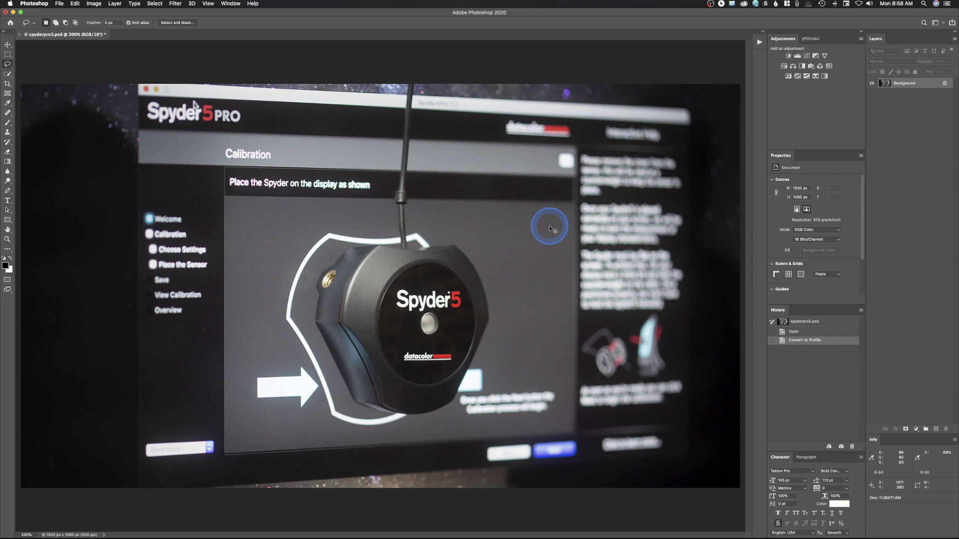
key("super+shift+s")
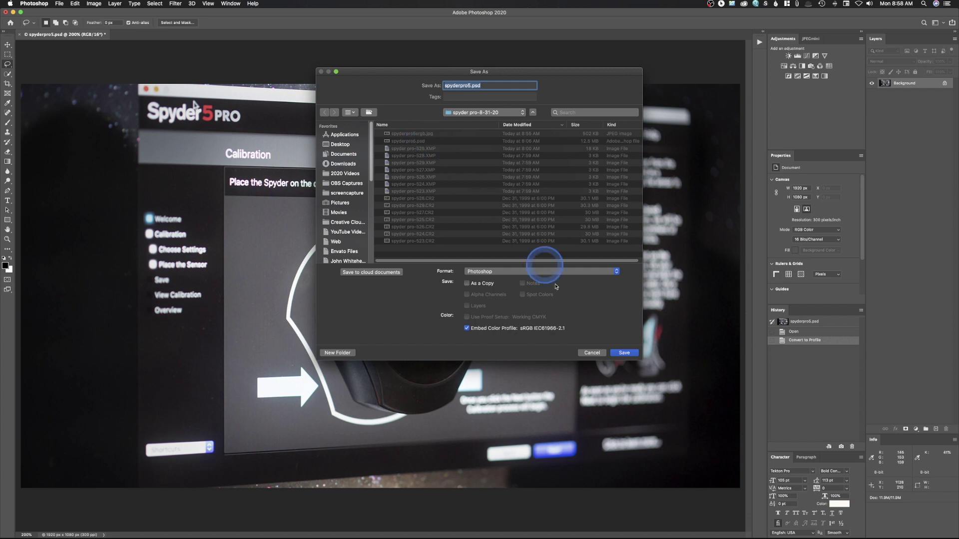
Step: Cancel Save As and close spyderpro5.psd without saving the conversion
left_click(614, 352)
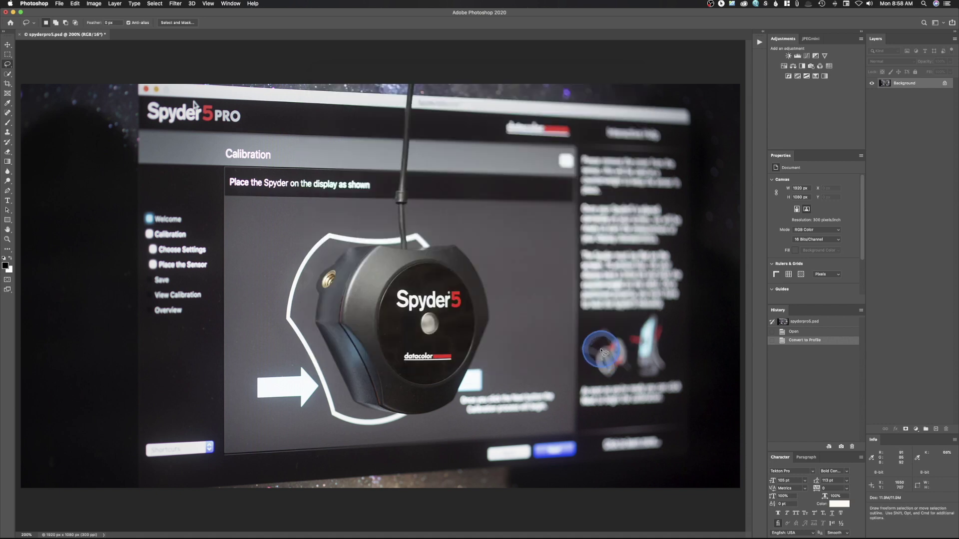
key("super+w")
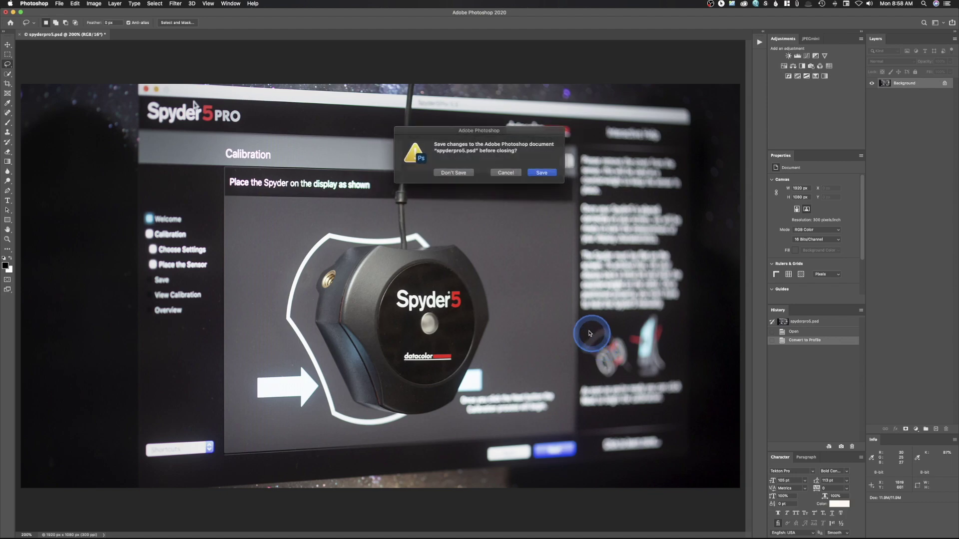
left_click(450, 173)
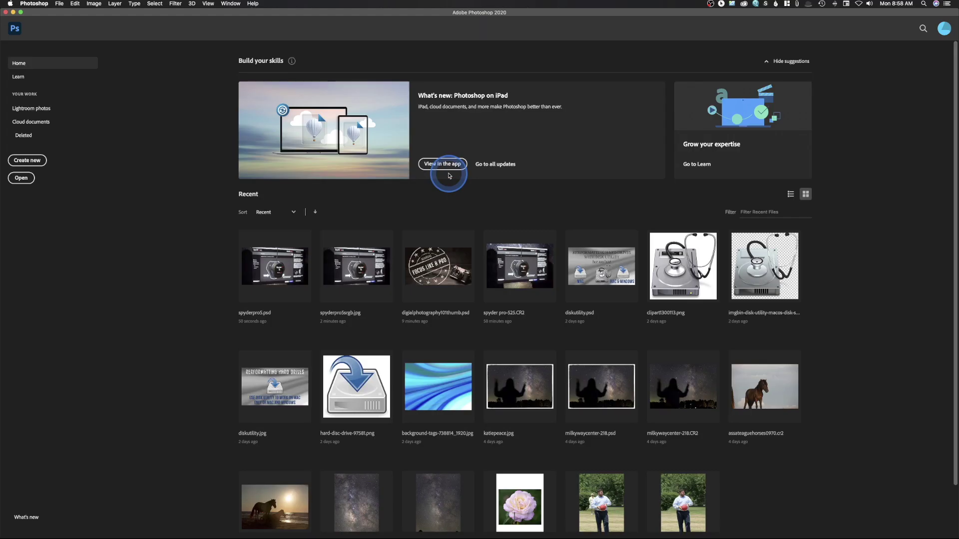
Step: Open spyderpro5srgb.jpg, keeping its embedded sRGB profile
key("super+o")
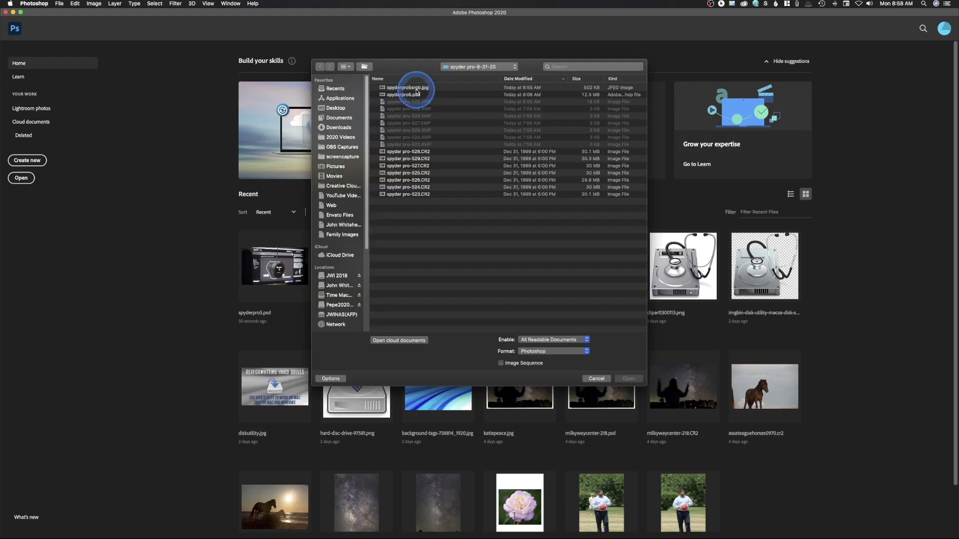
double_click(417, 88)
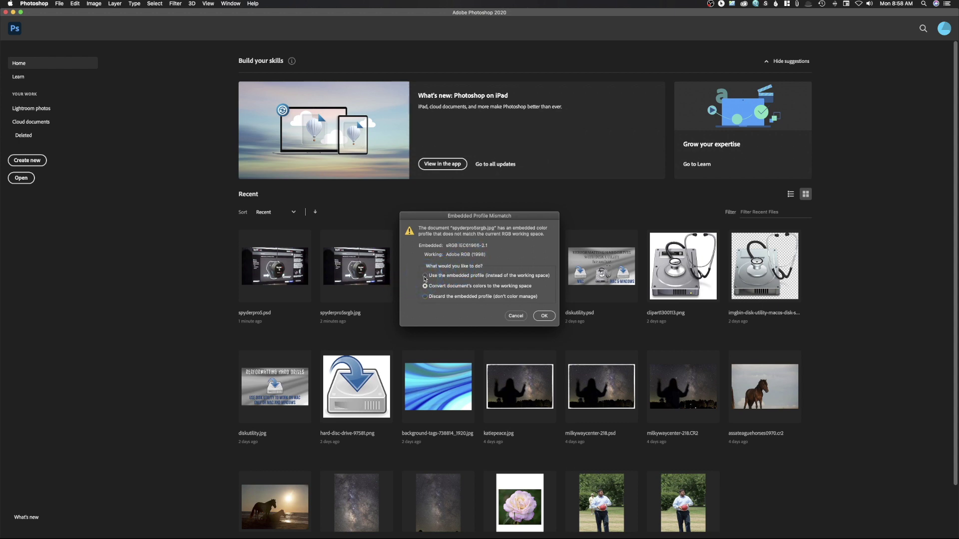
left_click(544, 316)
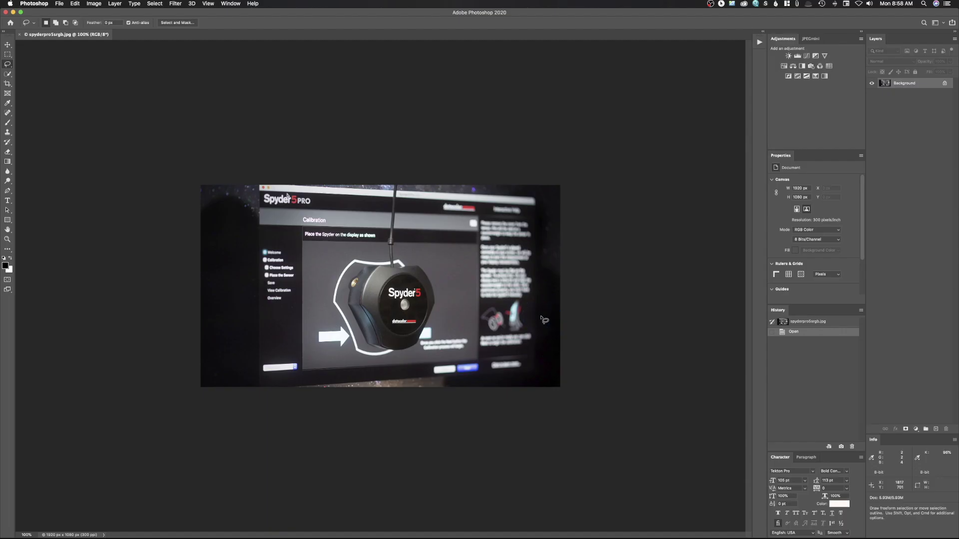
left_click(544, 320)
Step: Zoom the spyderpro5srgb.jpg view to 200% with Cmd+plus
key("super+plus")
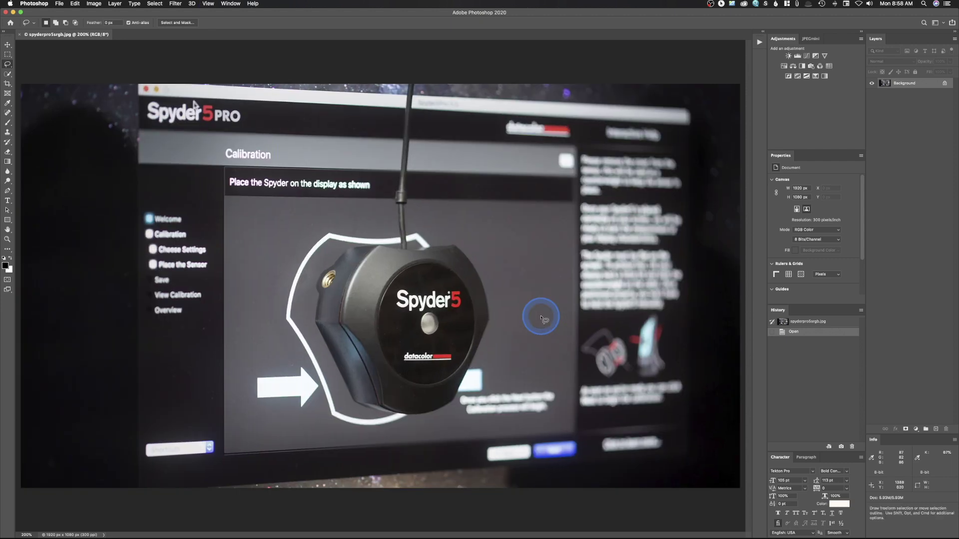